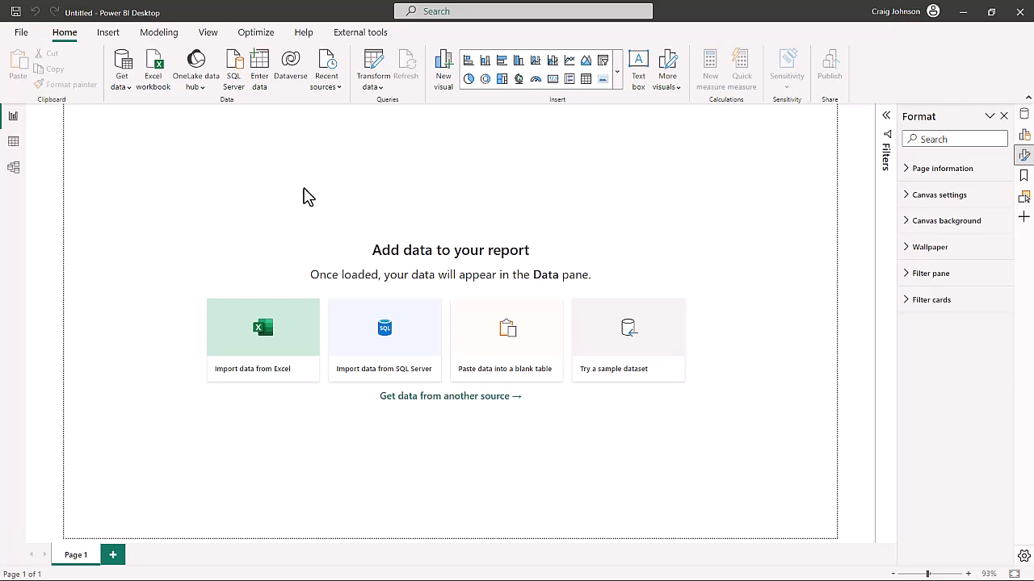
- Load the financials table from the sample dataset and open it in the Power Query Editor
click(618, 365)
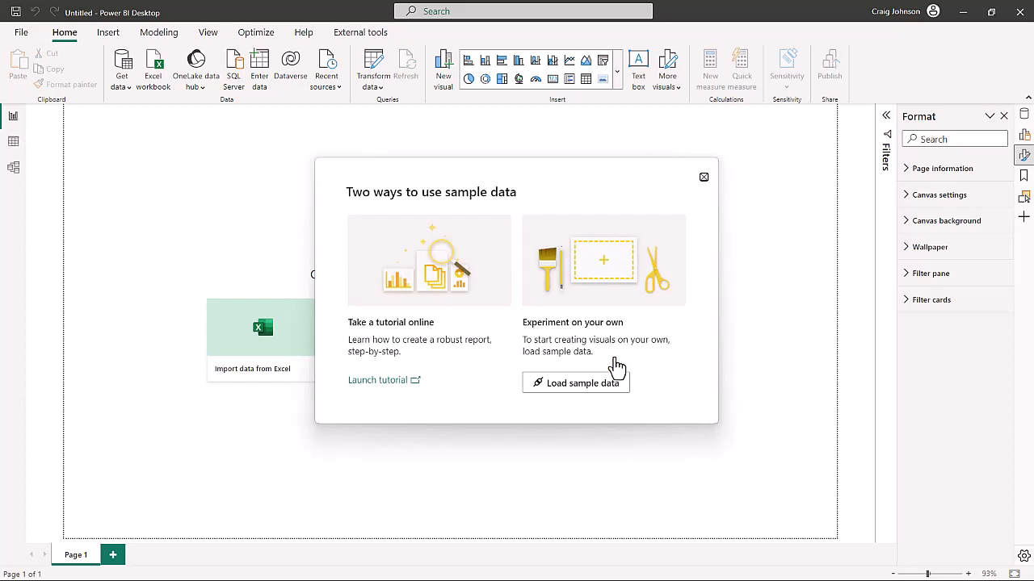
click(578, 386)
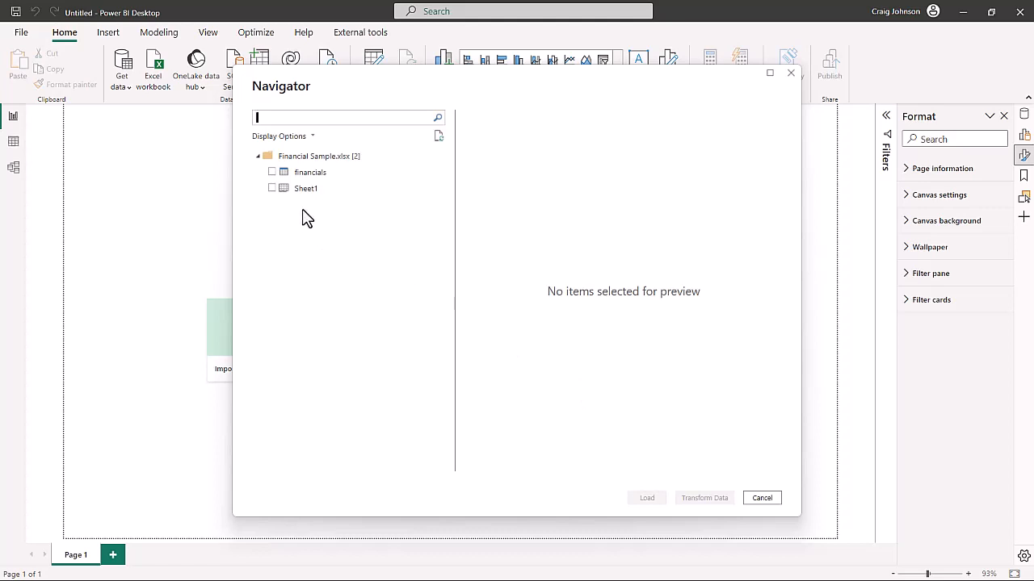
click(272, 172)
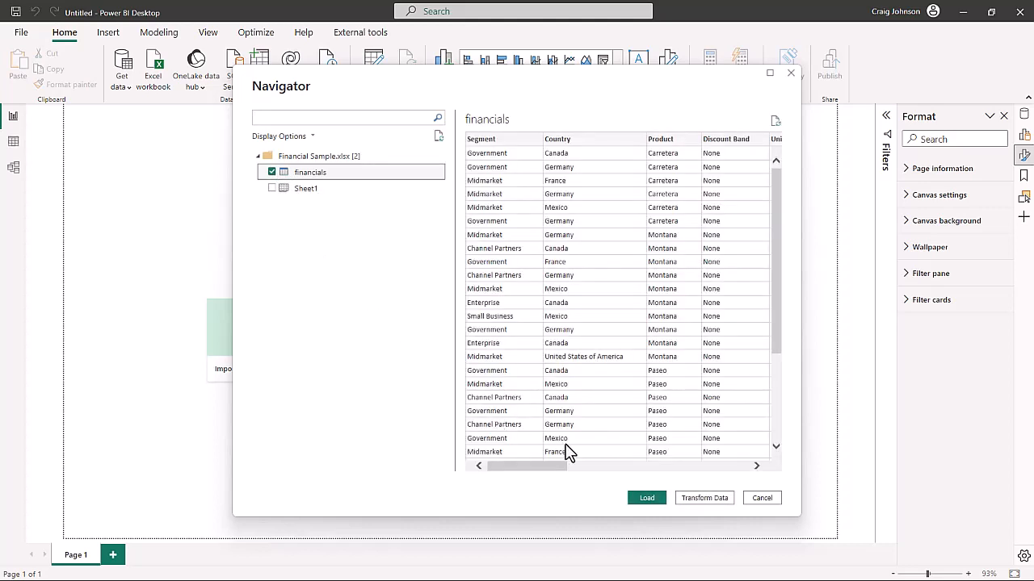
click(647, 498)
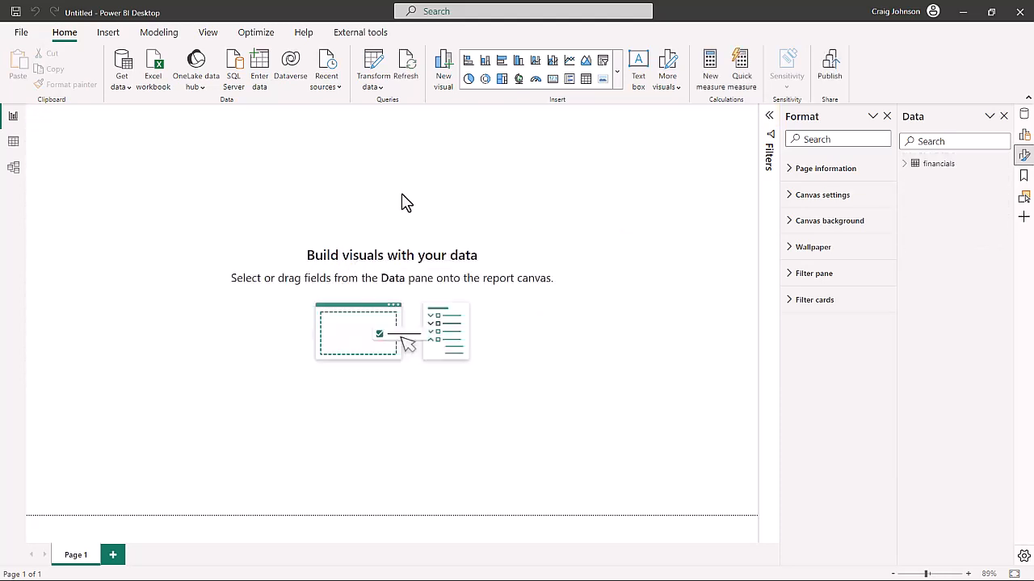
click(374, 87)
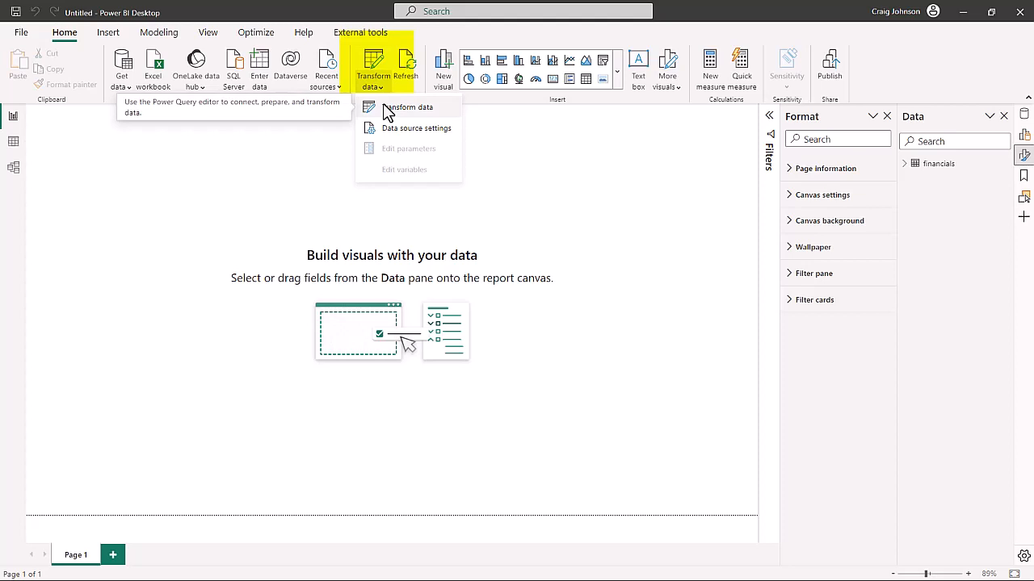
click(396, 108)
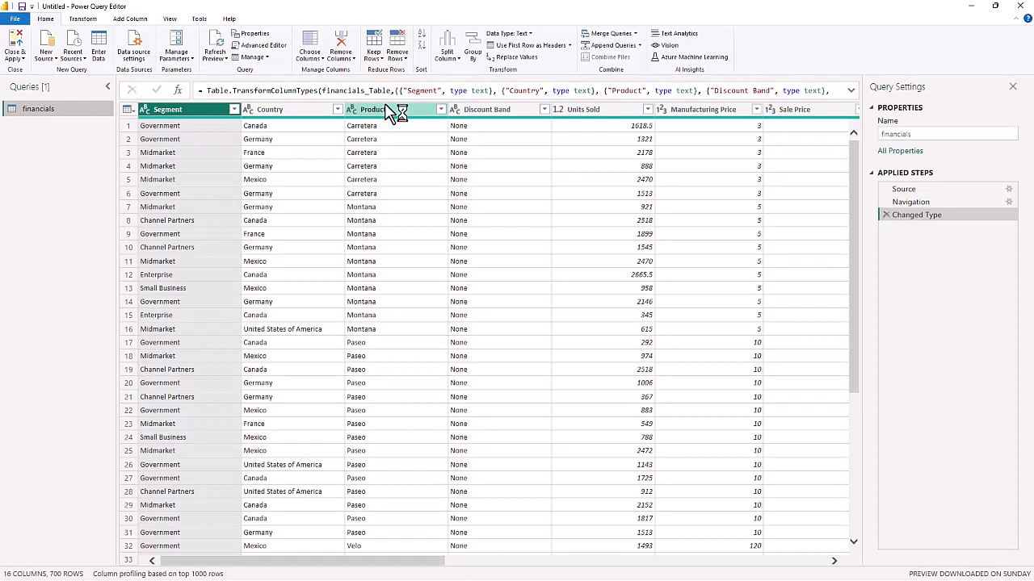
right_click(75, 159)
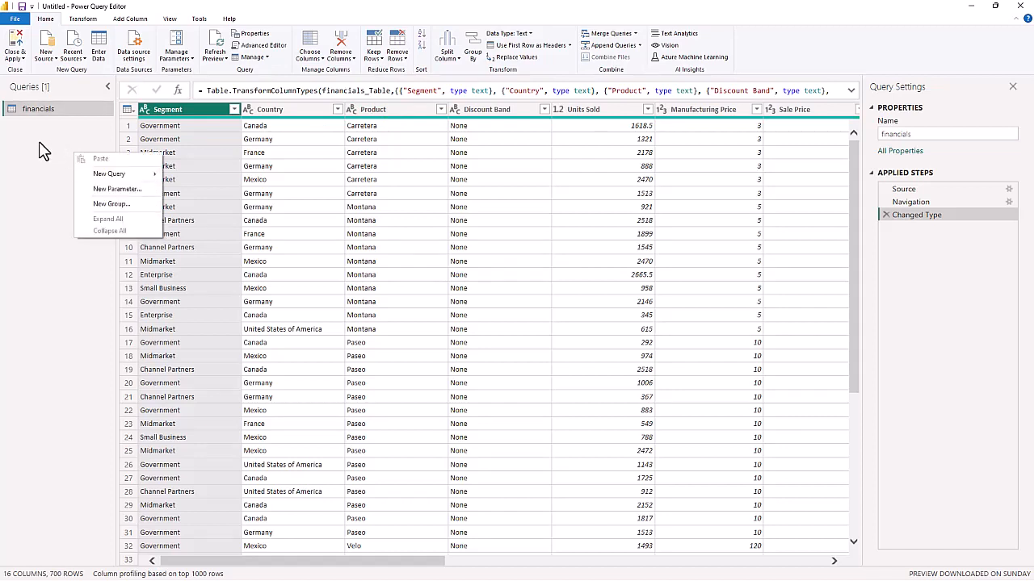
click(39, 144)
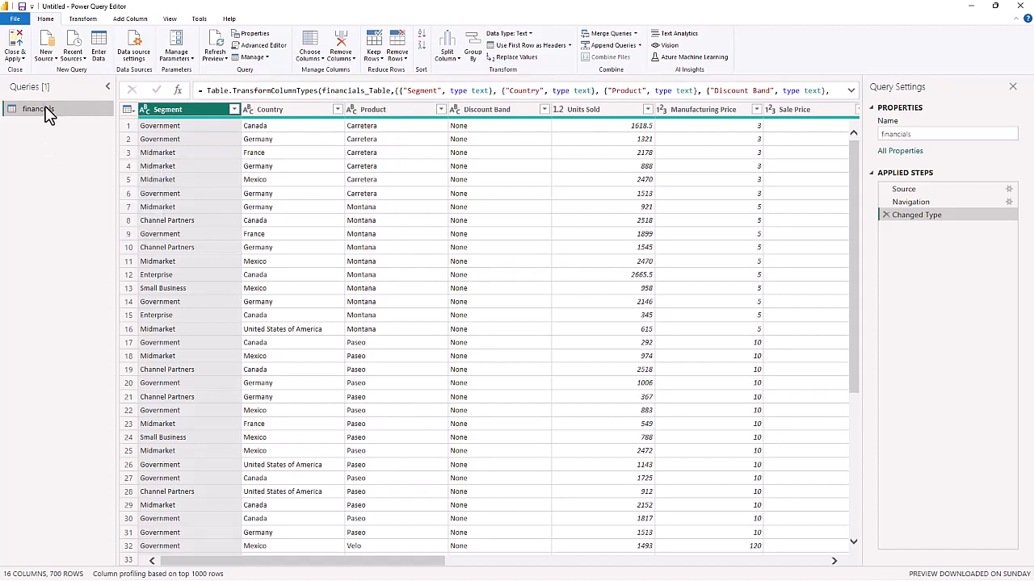
right_click(47, 112)
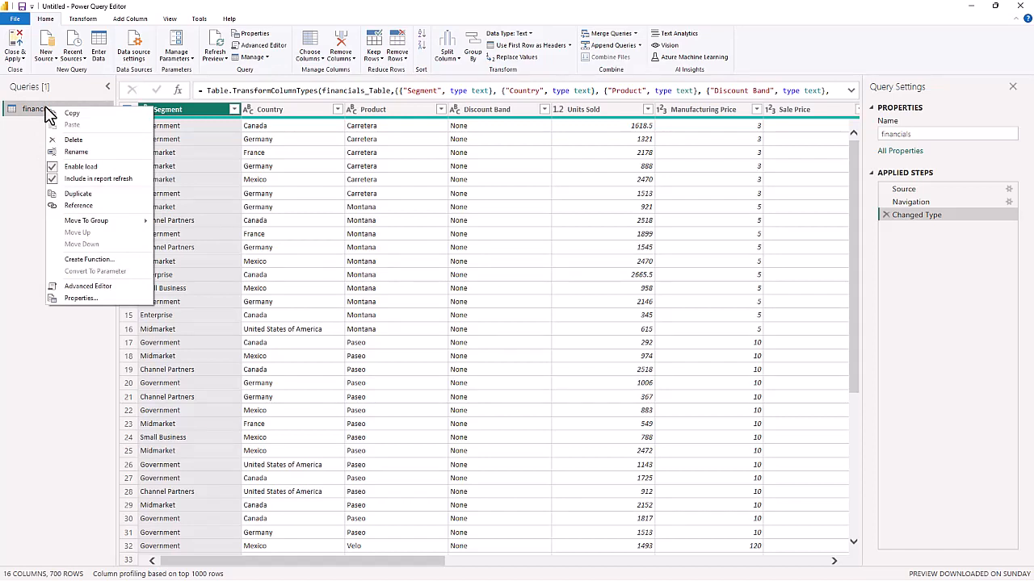
click(82, 371)
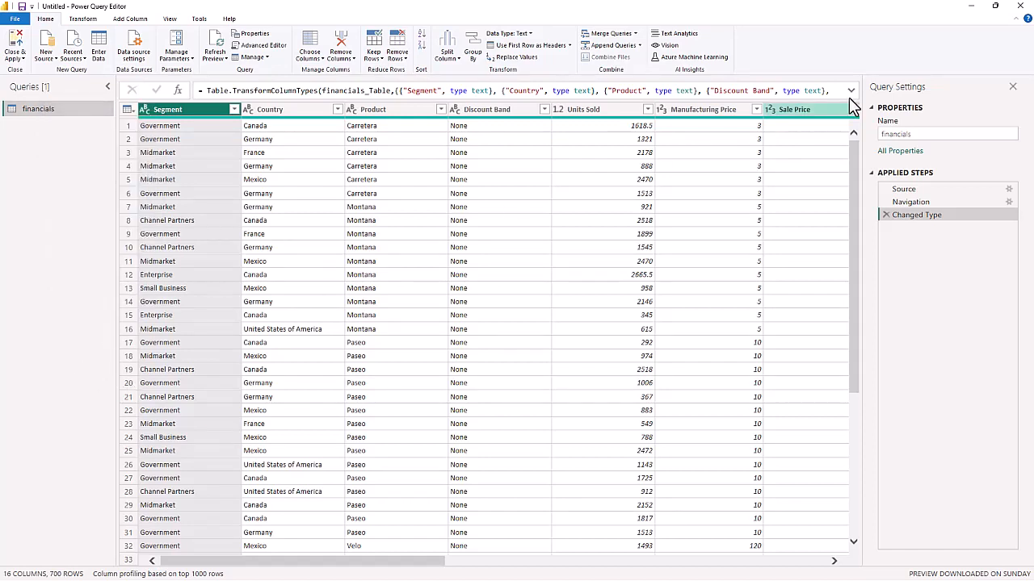
- Rename the financials query as DemoQuery
click(928, 137)
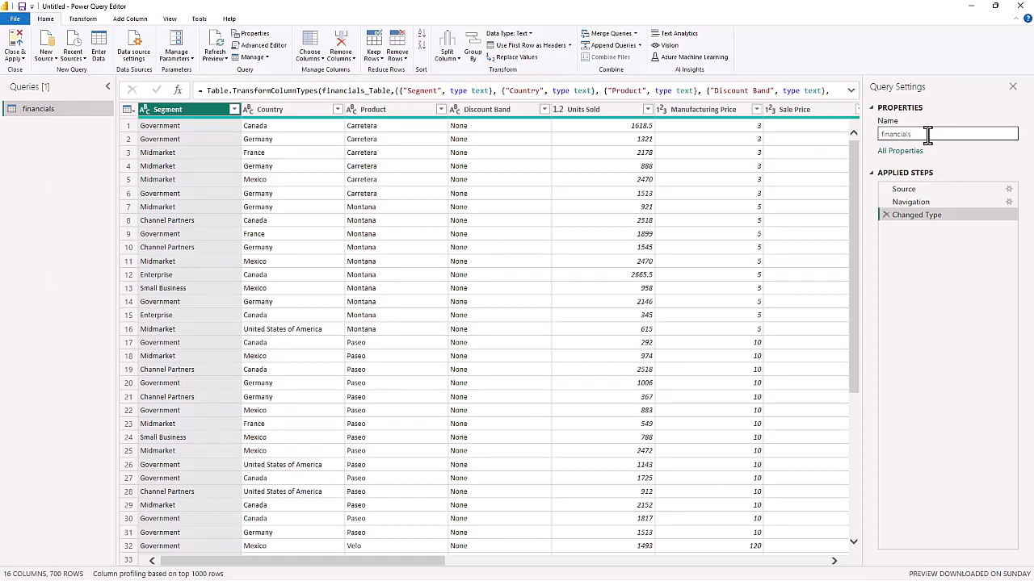
double_click(928, 138)
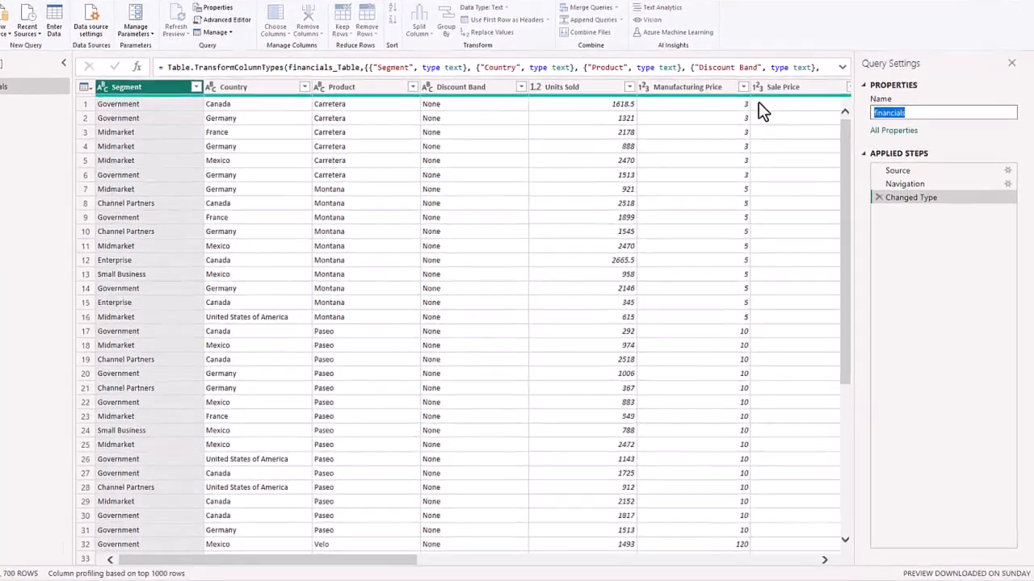
text(Demo)
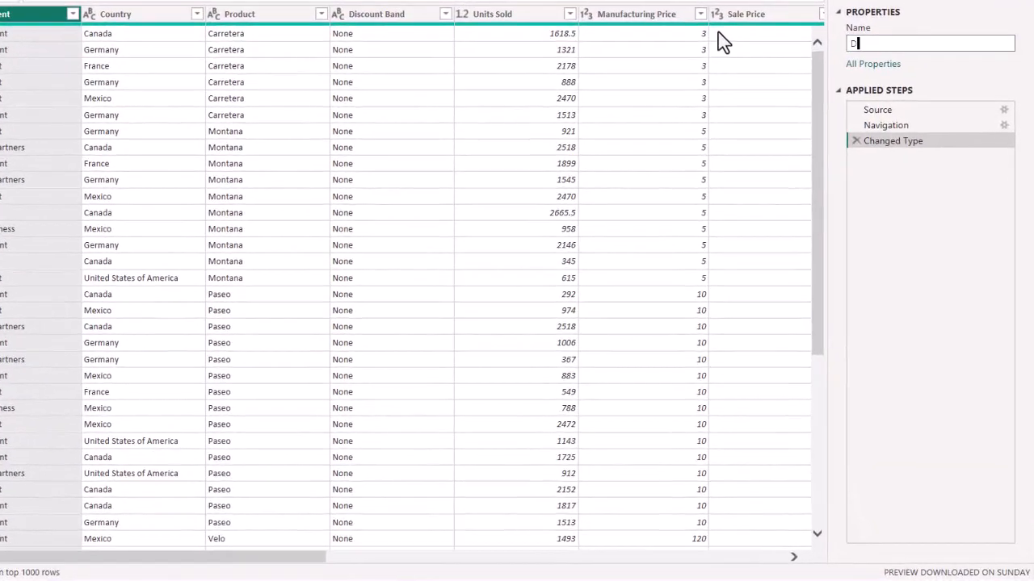
text(Query)
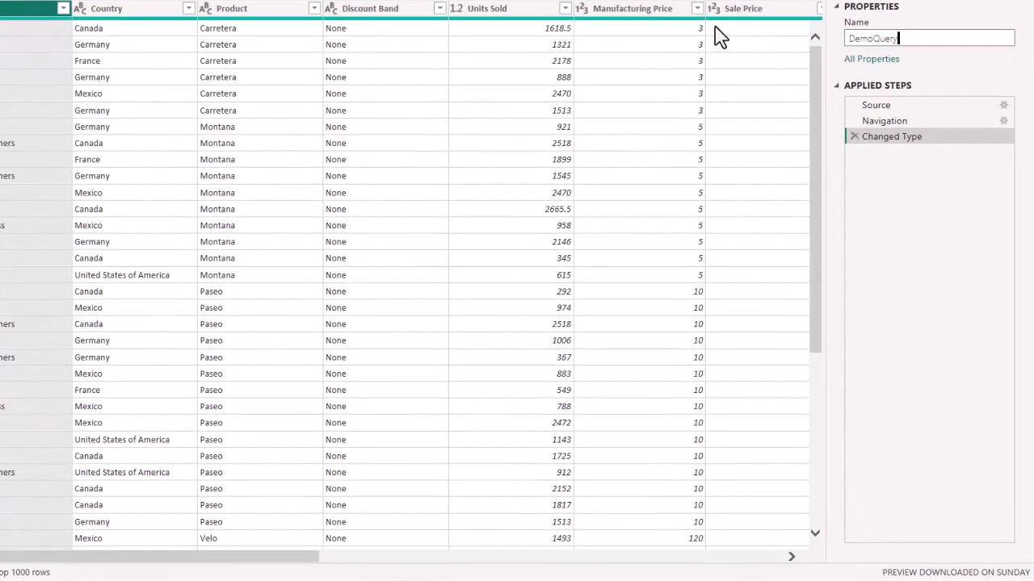
click(918, 265)
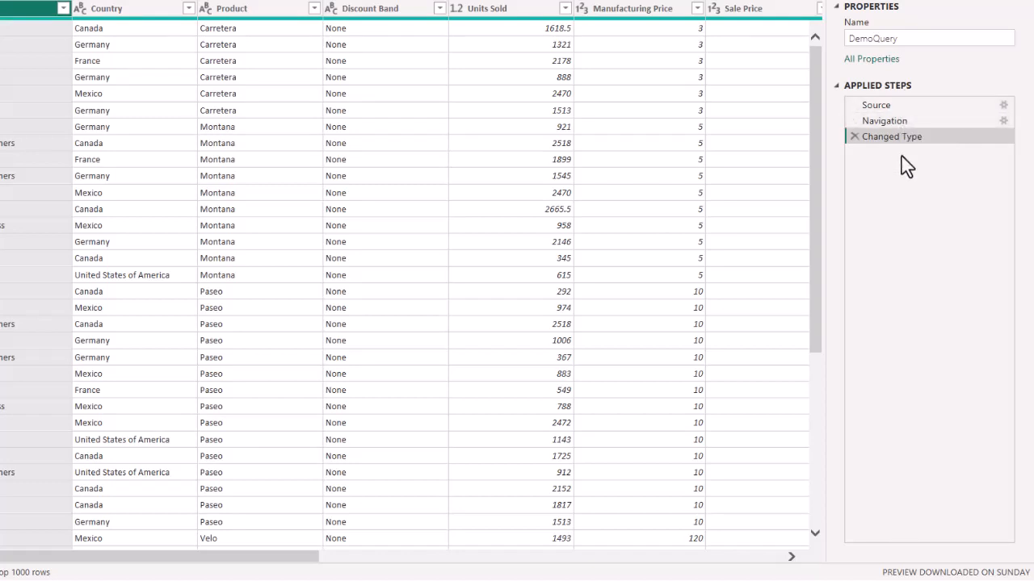
- Remove the Discount Band column from the DemoQuery query
click(378, 9)
right_click(382, 19)
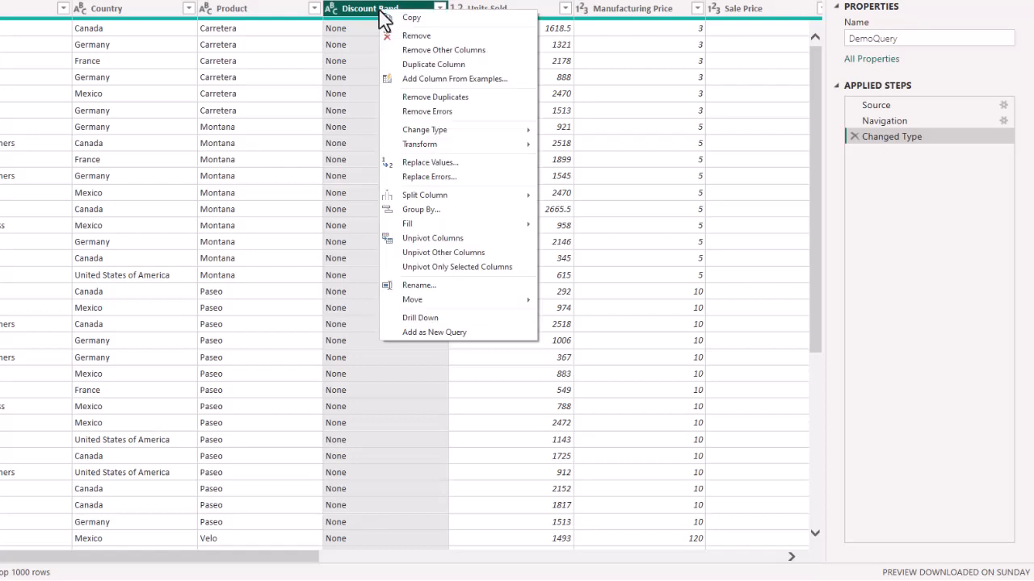
click(416, 37)
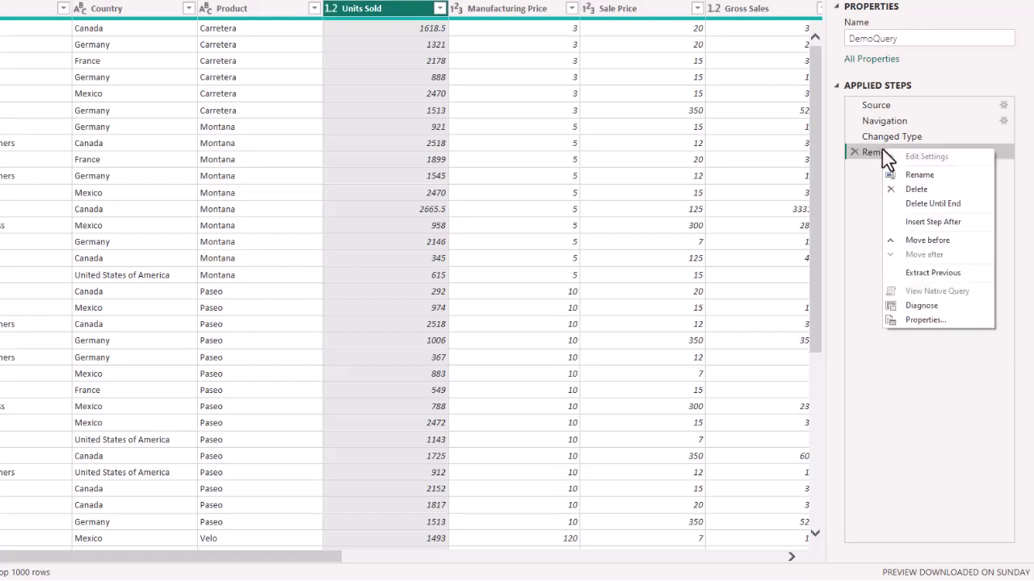
- Rename the Removed Columns applied step as Remove Discount Column
right_click(888, 160)
click(917, 174)
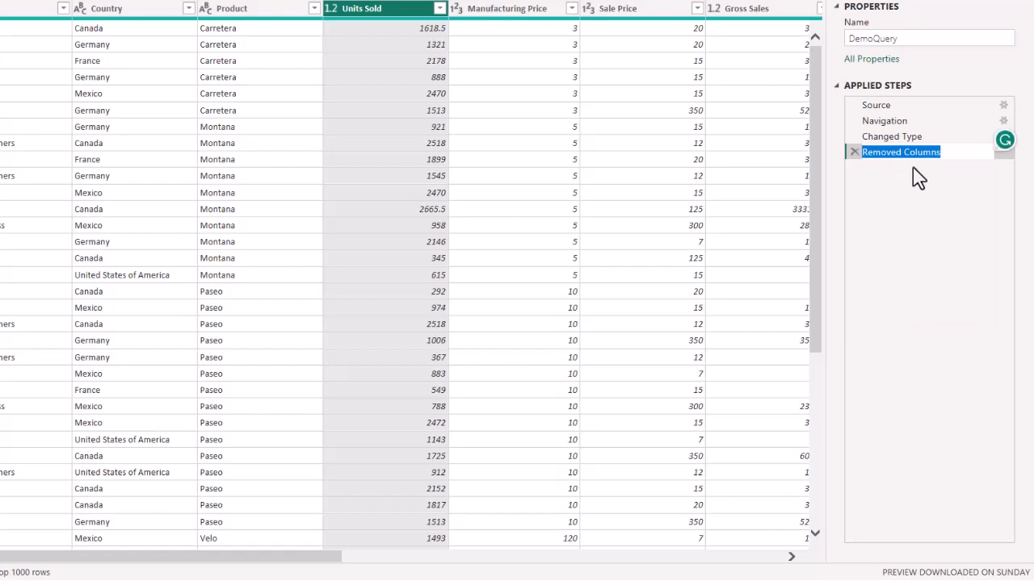
text(Remov)
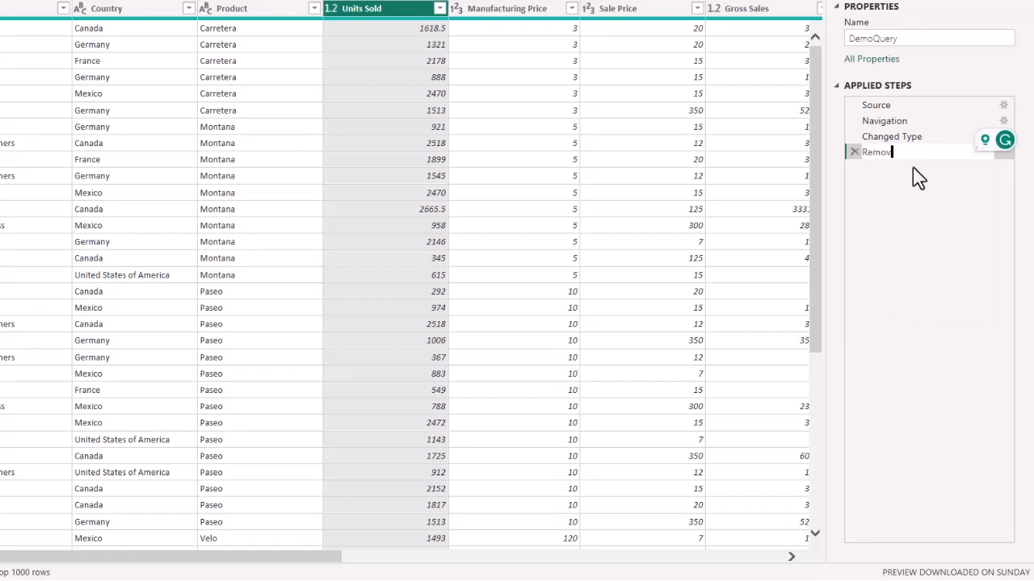
text(e Discount Colunn)
key(BackSpace)
key(BackSpace)
key(BackSpace)
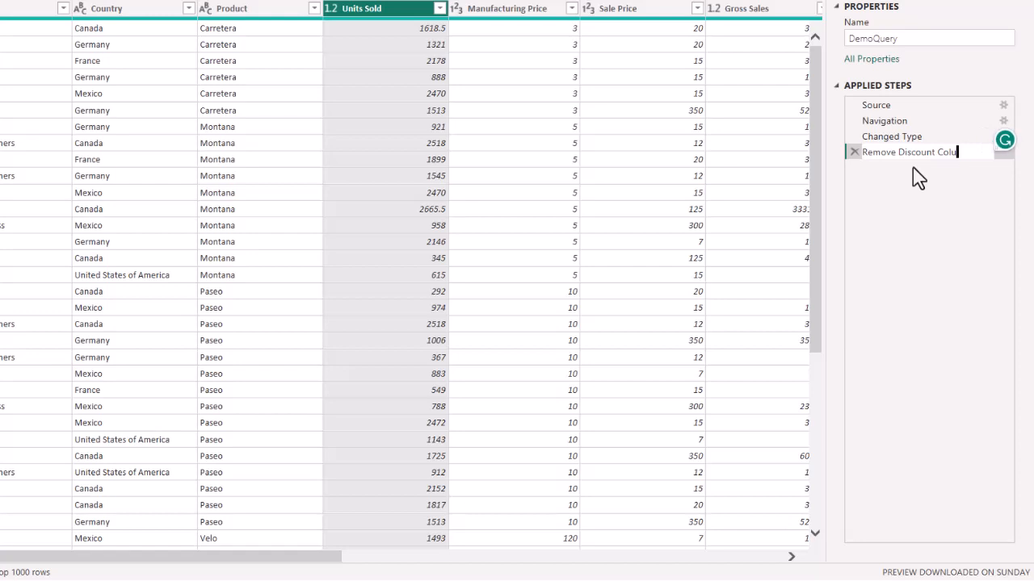
text(umn)
key(Return)
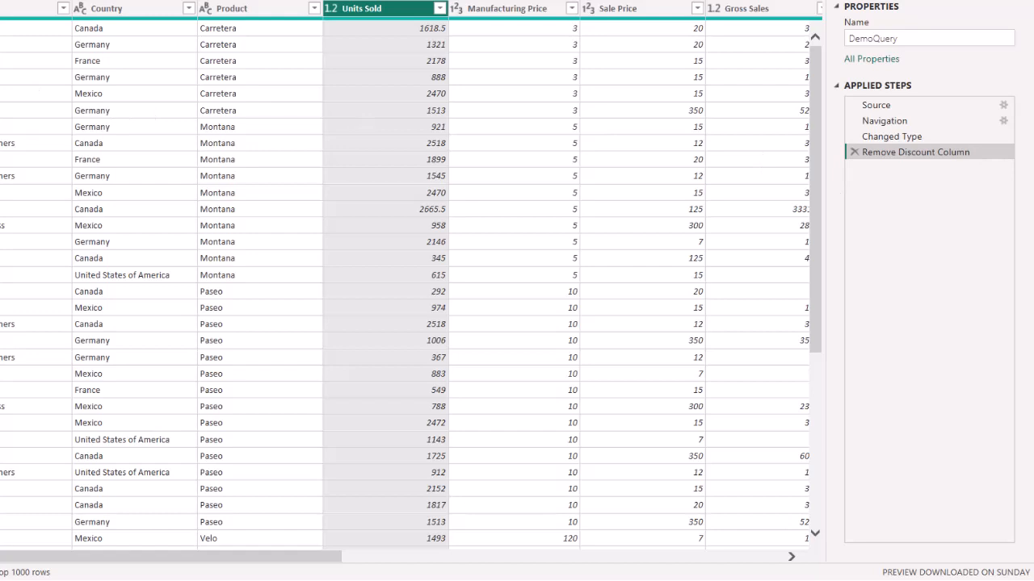
- Duplicate the DemoQuery query and name the copy DemoFinancials
right_click(0, 2)
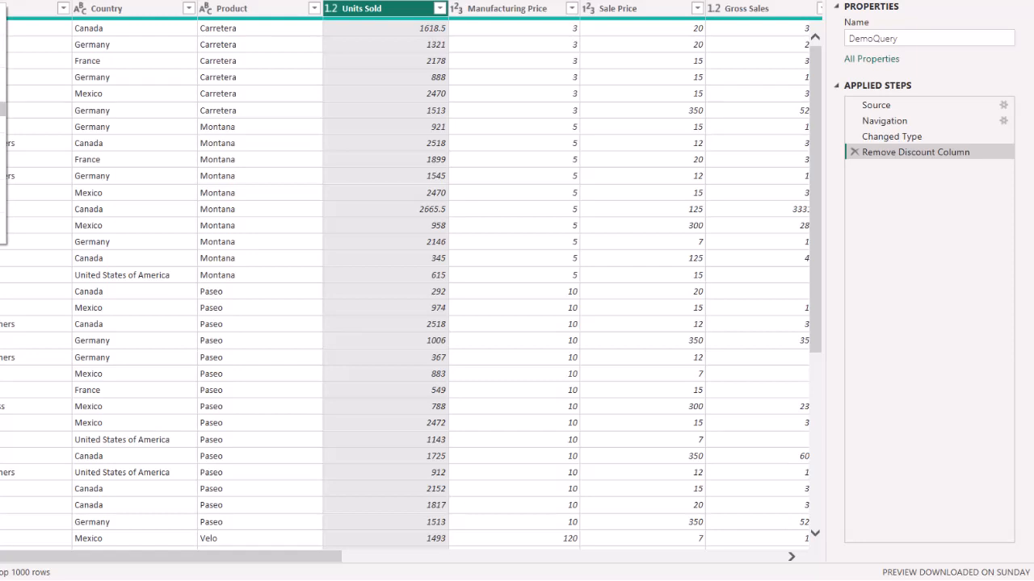
click(3, 109)
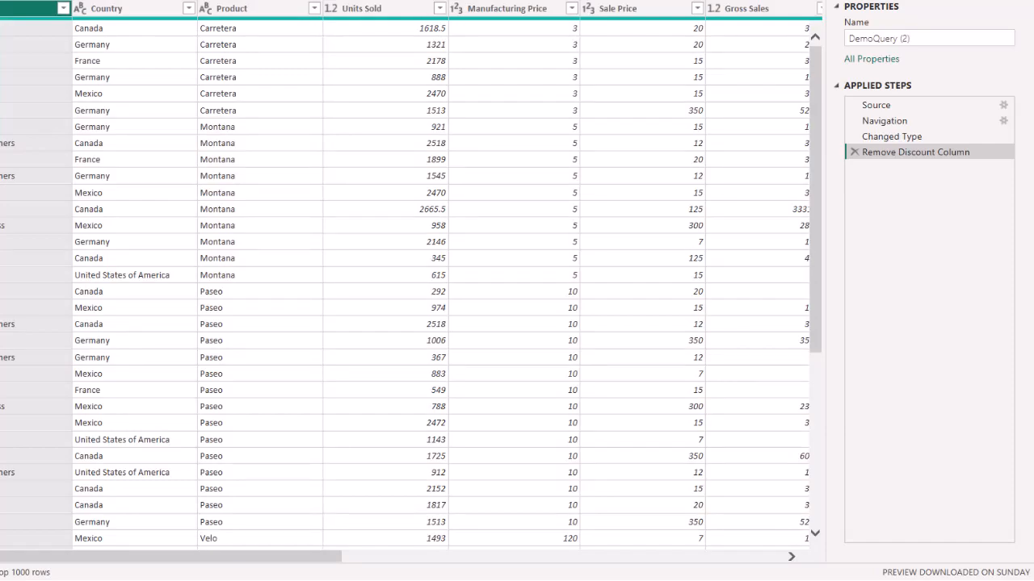
click(932, 39)
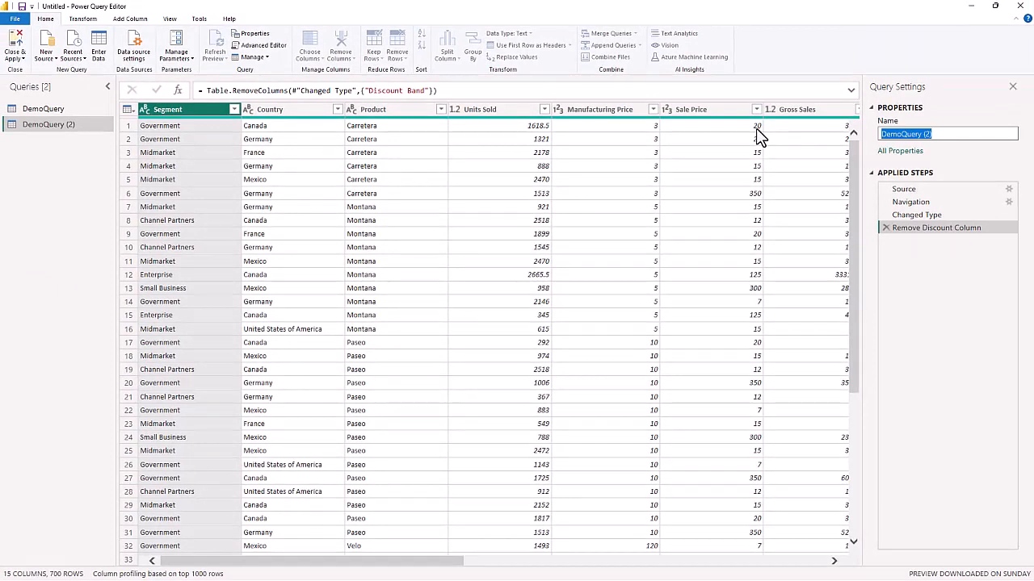
text(DemoFinancials)
key(Return)
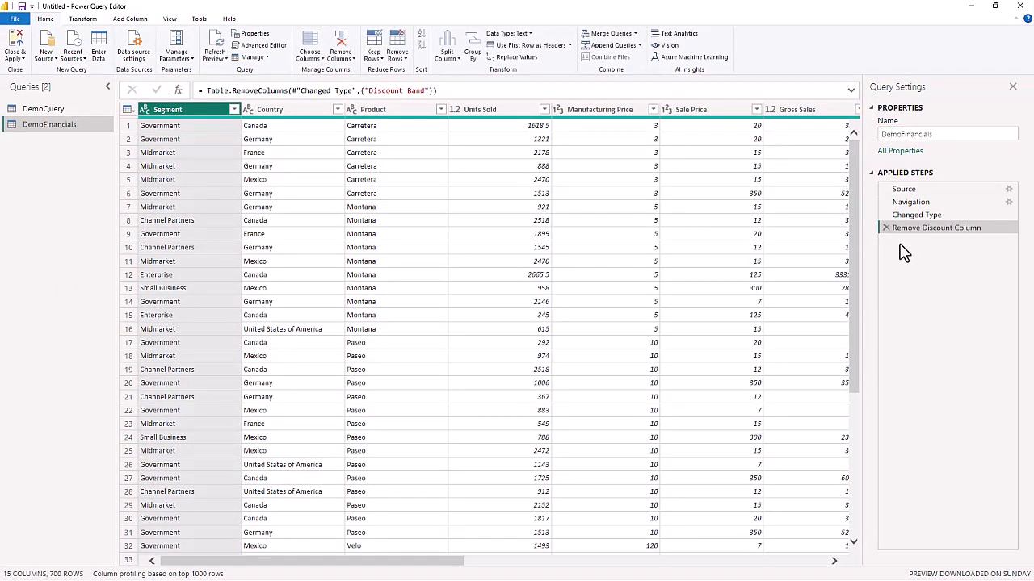
- Compare the DemoQuery and DemoFinancials queries, and create a reference query from DemoFinancials
click(45, 110)
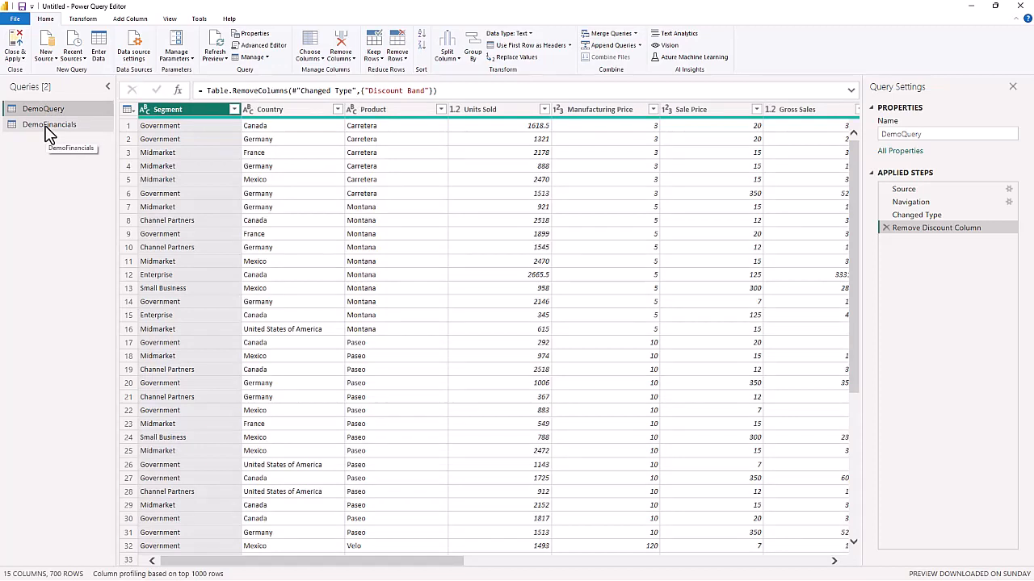
click(46, 128)
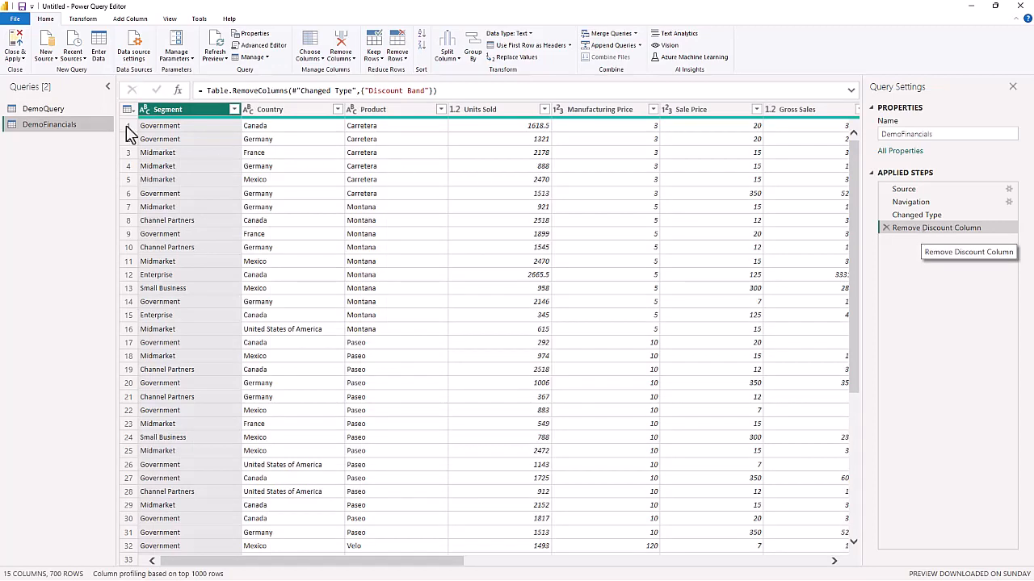
right_click(47, 132)
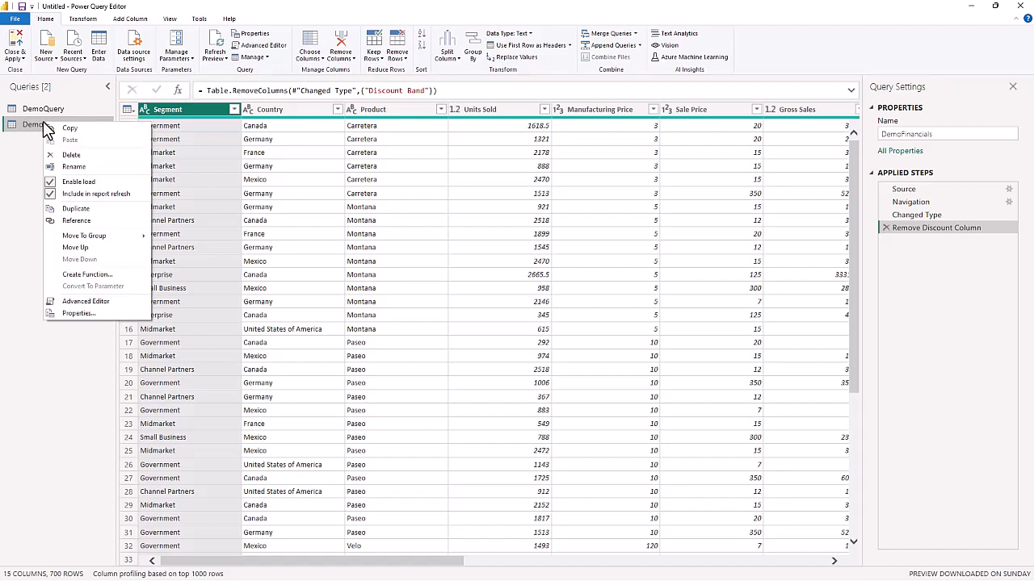
click(74, 222)
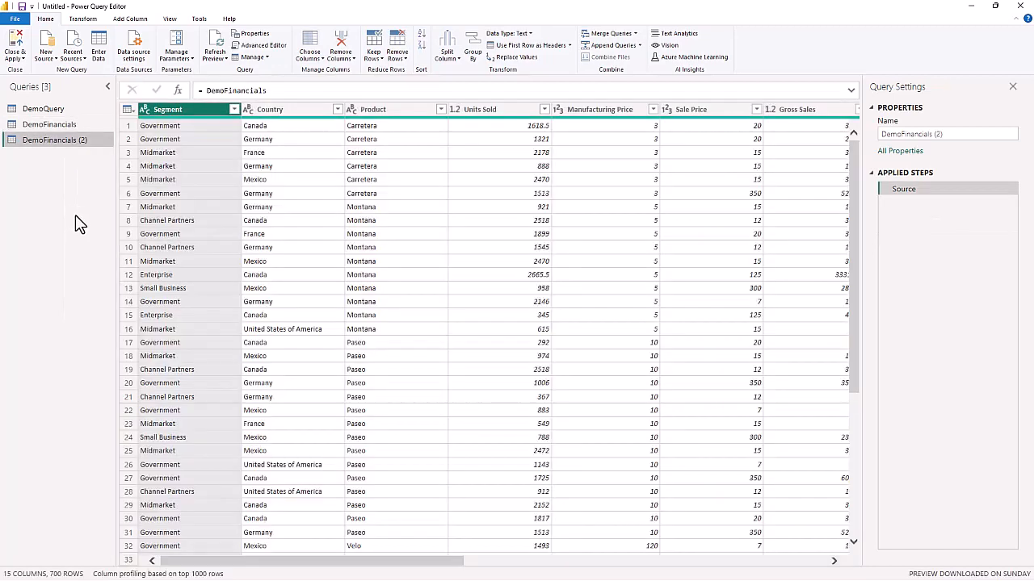
- Compare the applied steps of DemoFinancials and its reference query, and rename the reference query as refDemo
click(47, 126)
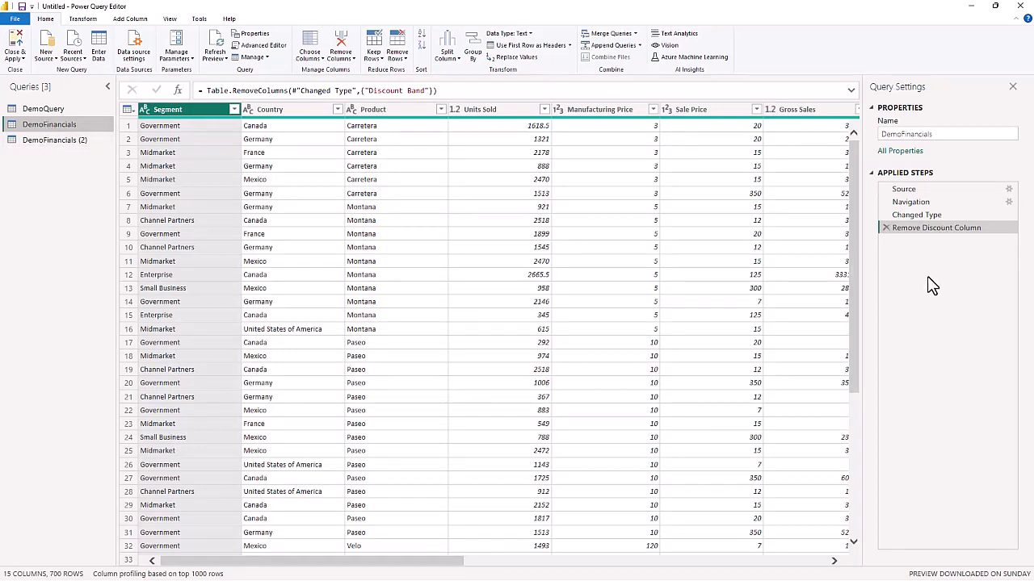
click(44, 139)
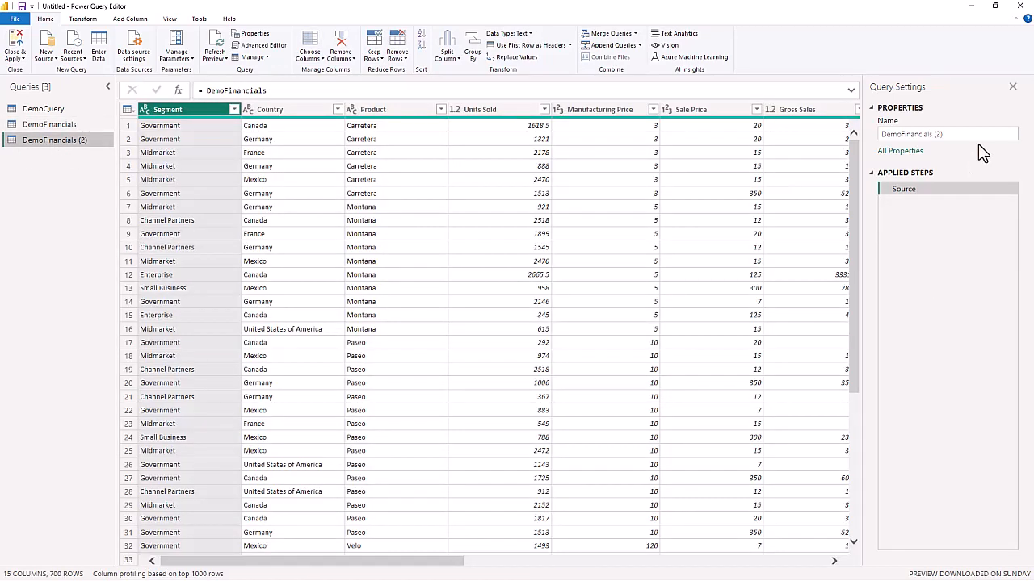
drag(953, 135, 736, 122)
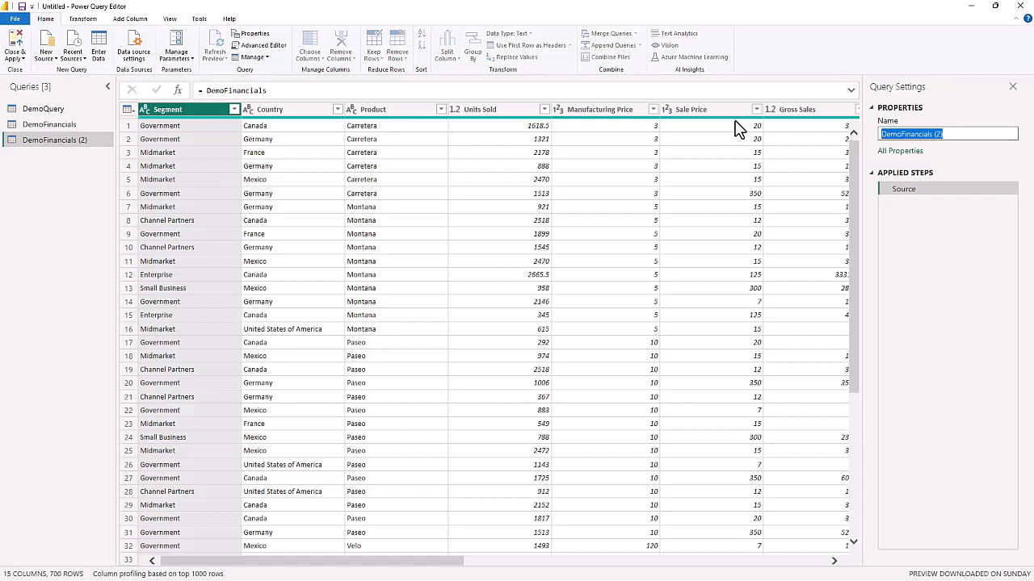
text(ref)
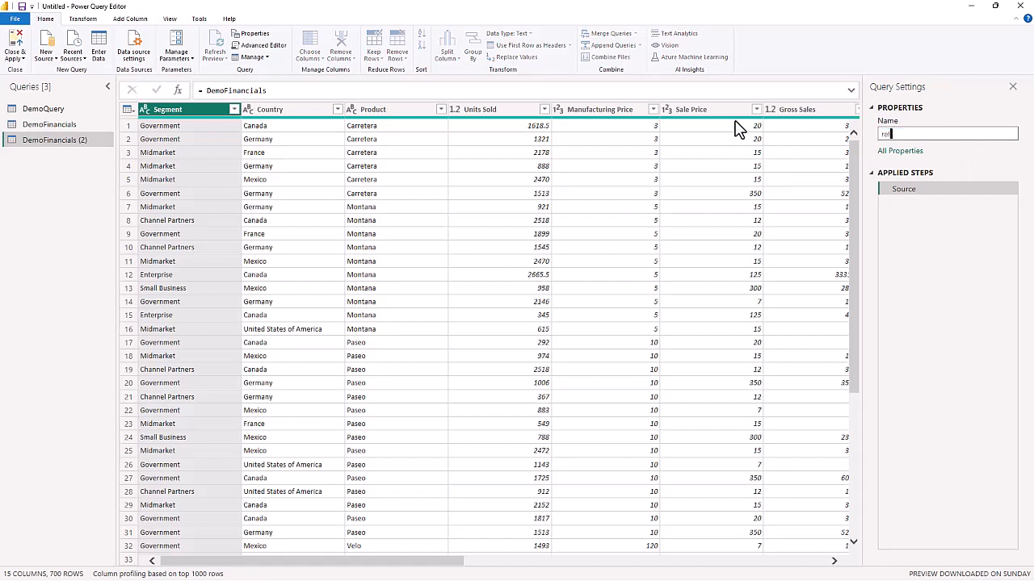
text(Demo)
key(Return)
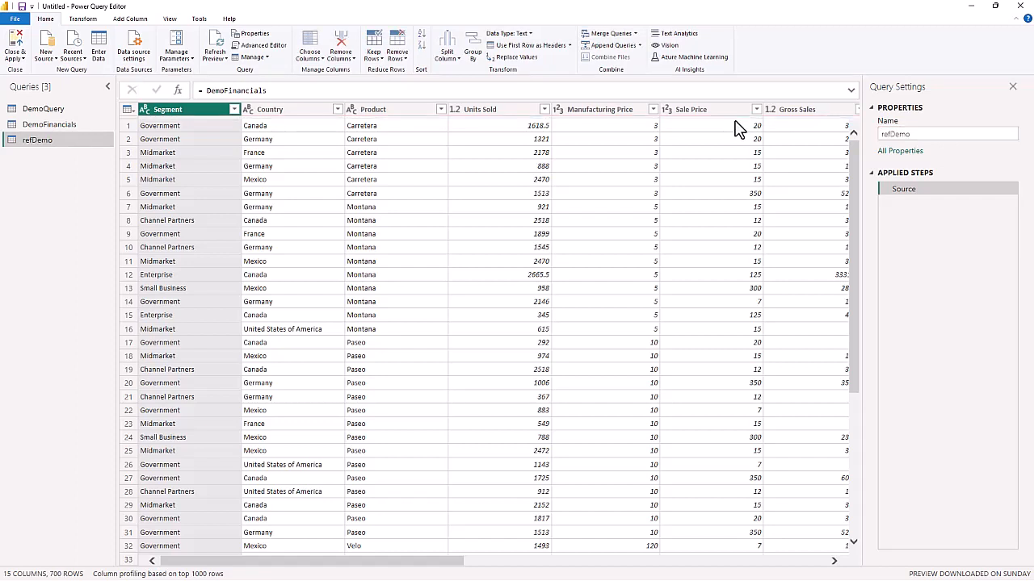
- Remove the Product column from the DemoFinancials query and check the columns of the refDemo query
click(46, 129)
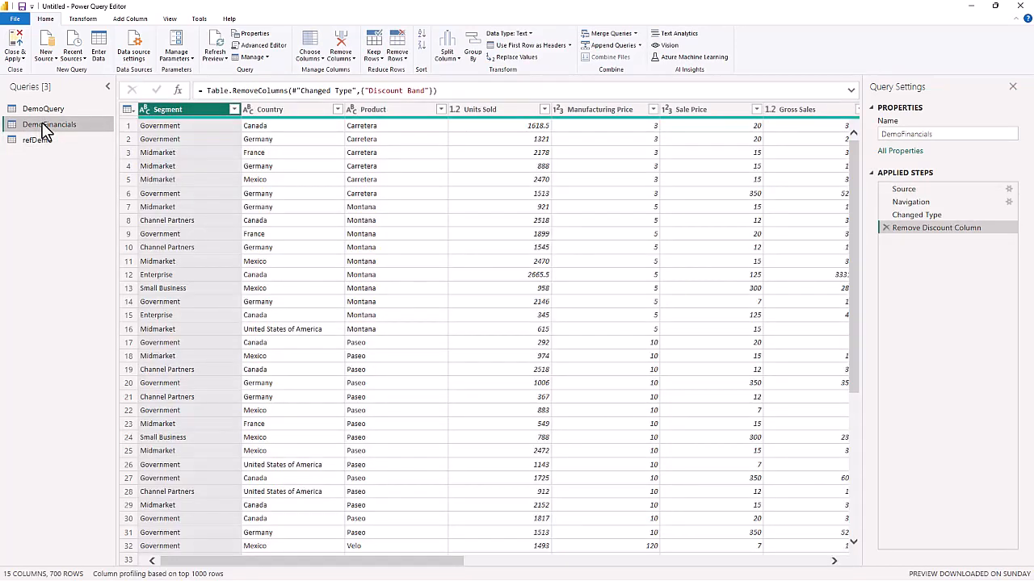
click(382, 107)
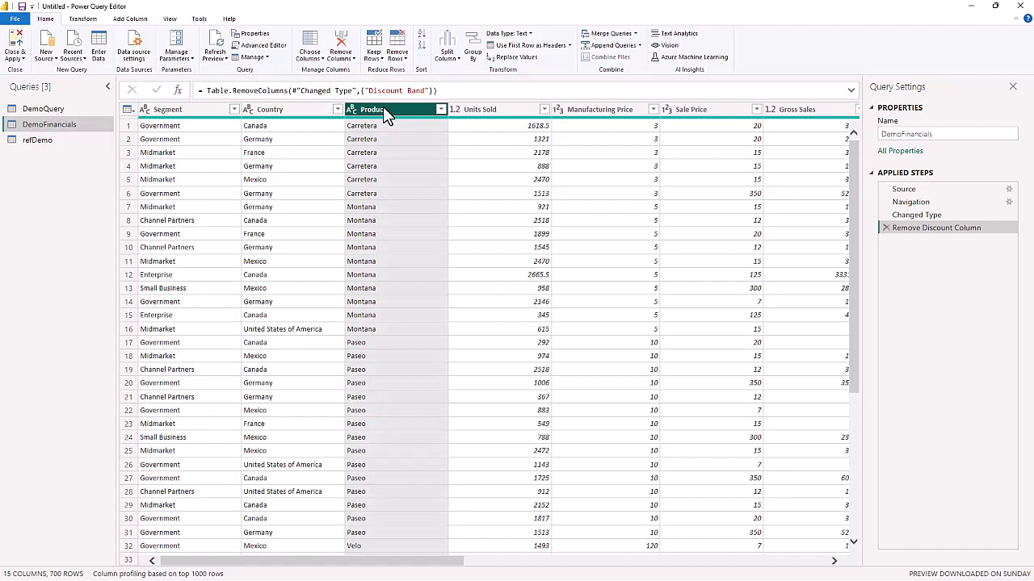
right_click(384, 110)
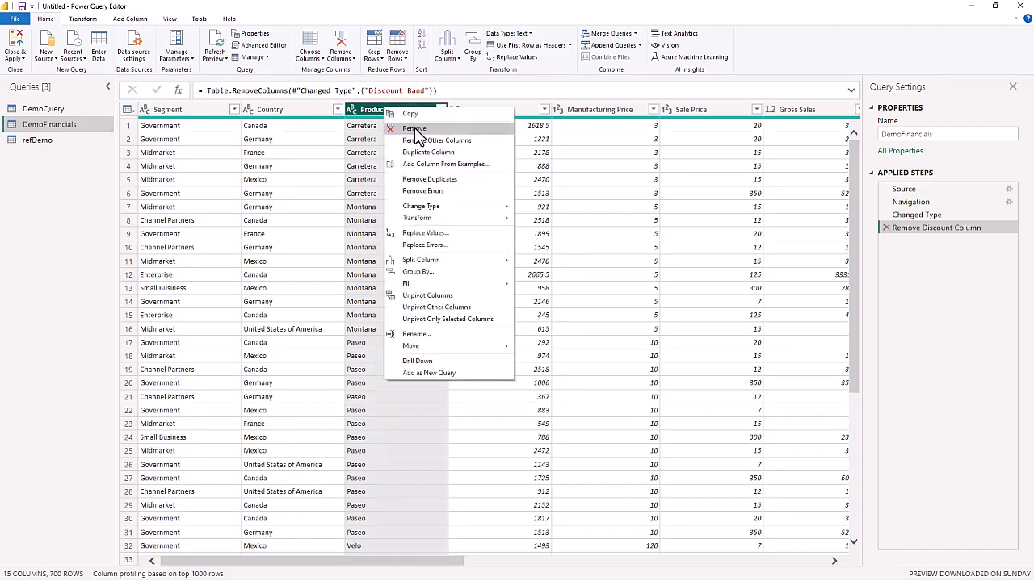
click(415, 129)
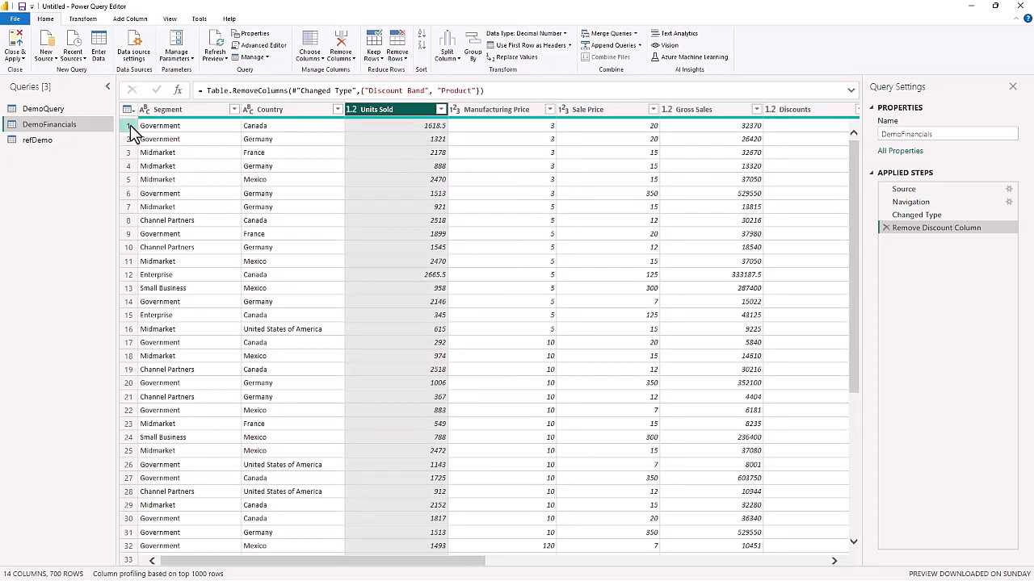
click(41, 141)
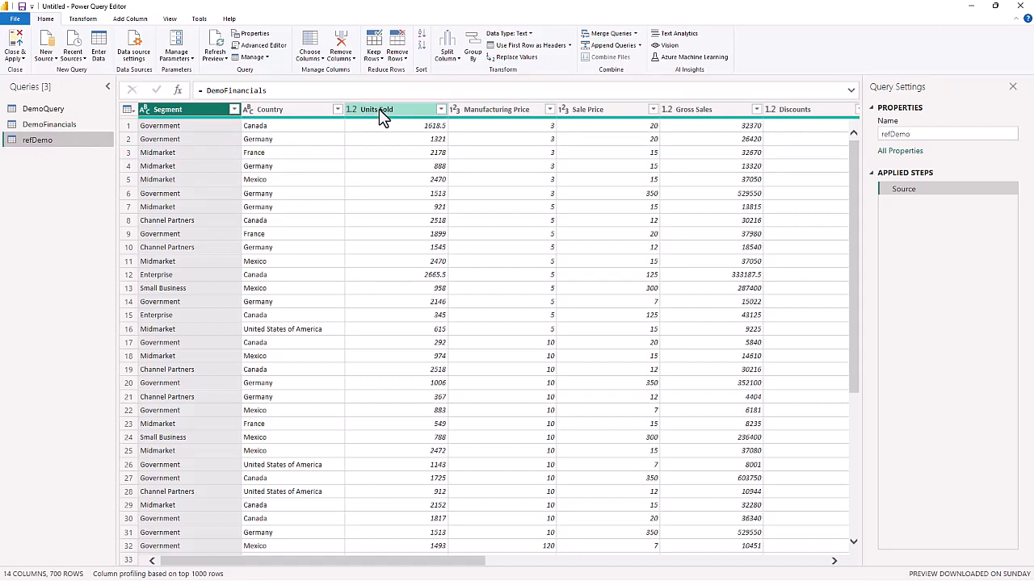
- Remove the Manufacturing Price column from the DemoQuery query and check DemoFinancials and refDemo for that column
click(49, 127)
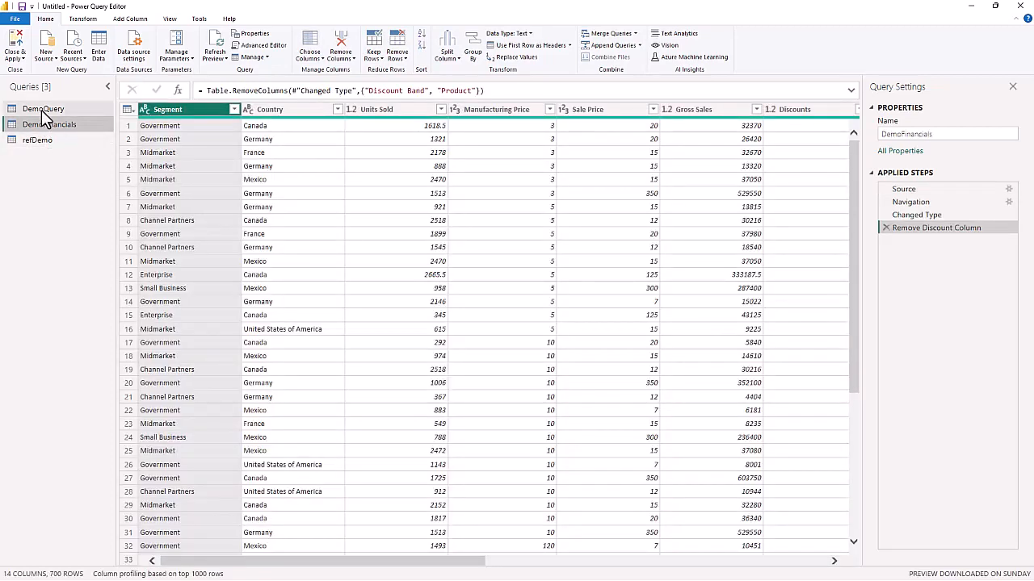
click(44, 113)
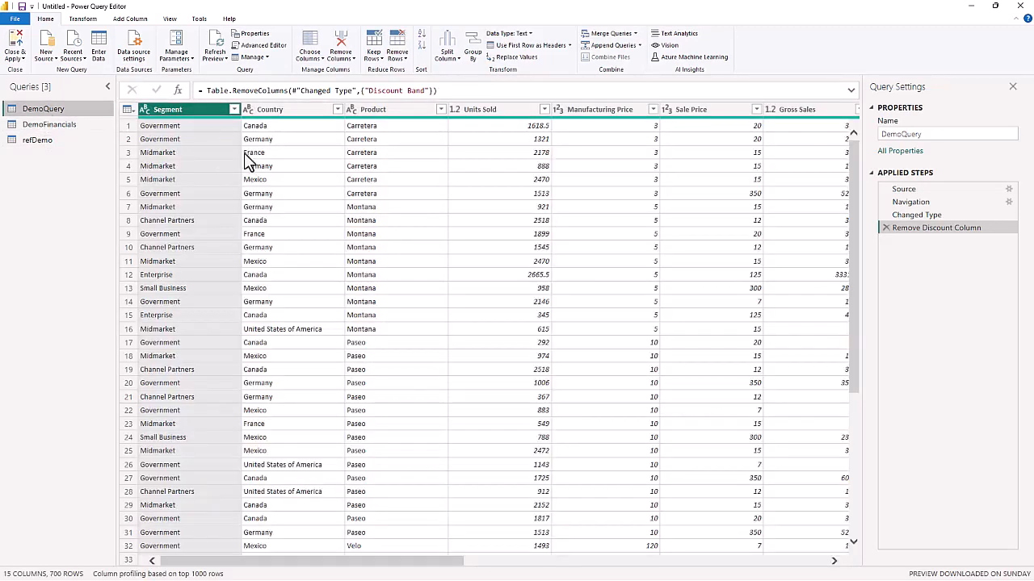
click(590, 111)
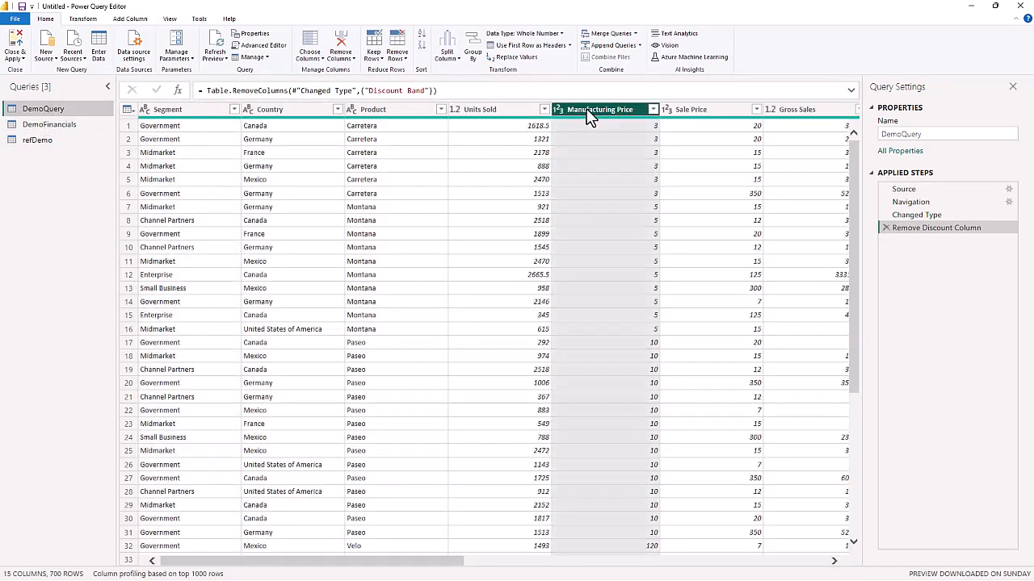
right_click(589, 117)
click(620, 136)
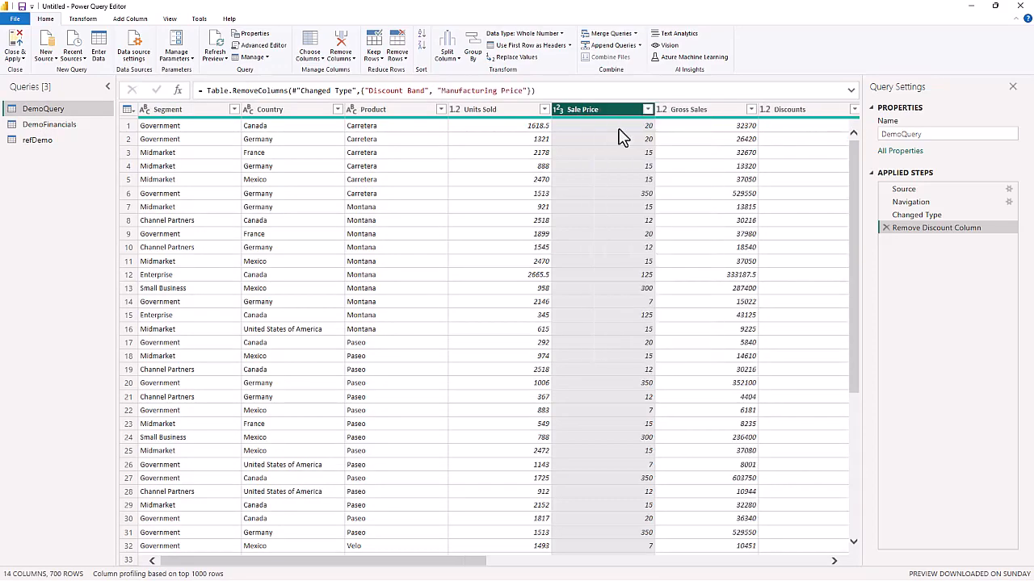
click(50, 127)
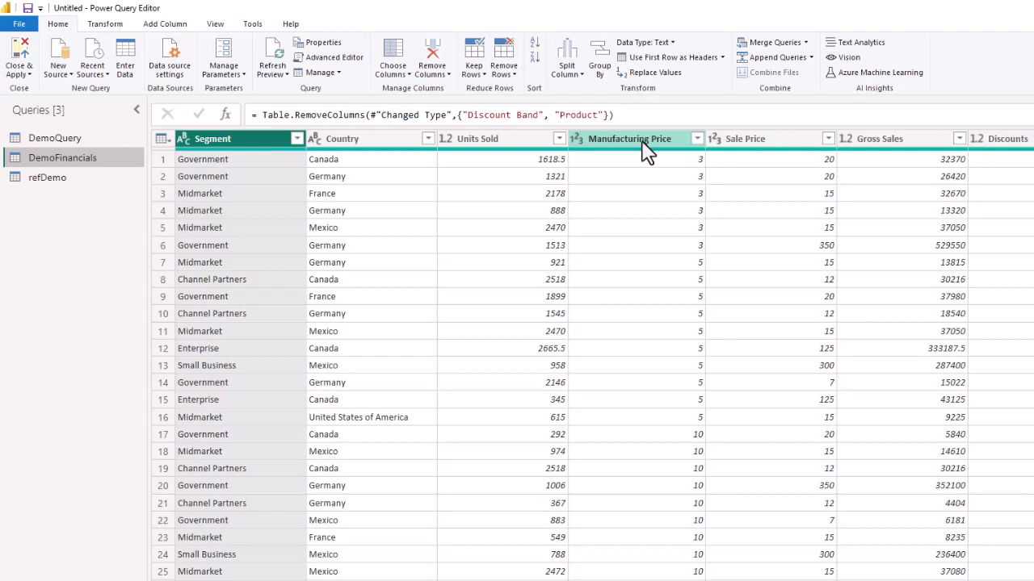
click(51, 177)
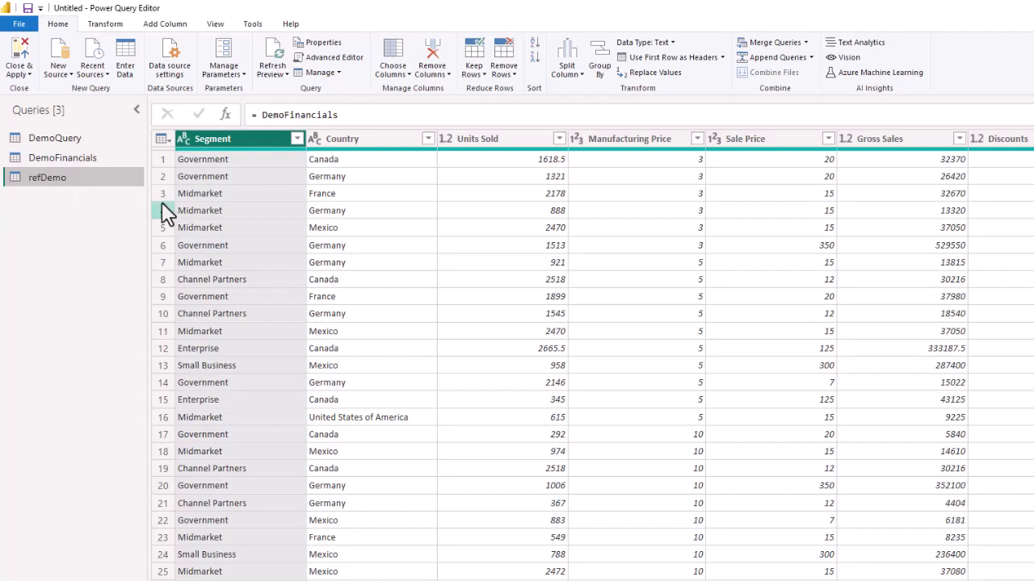
- Delete the refDemo query and confirm the deletion
click(72, 140)
right_click(104, 136)
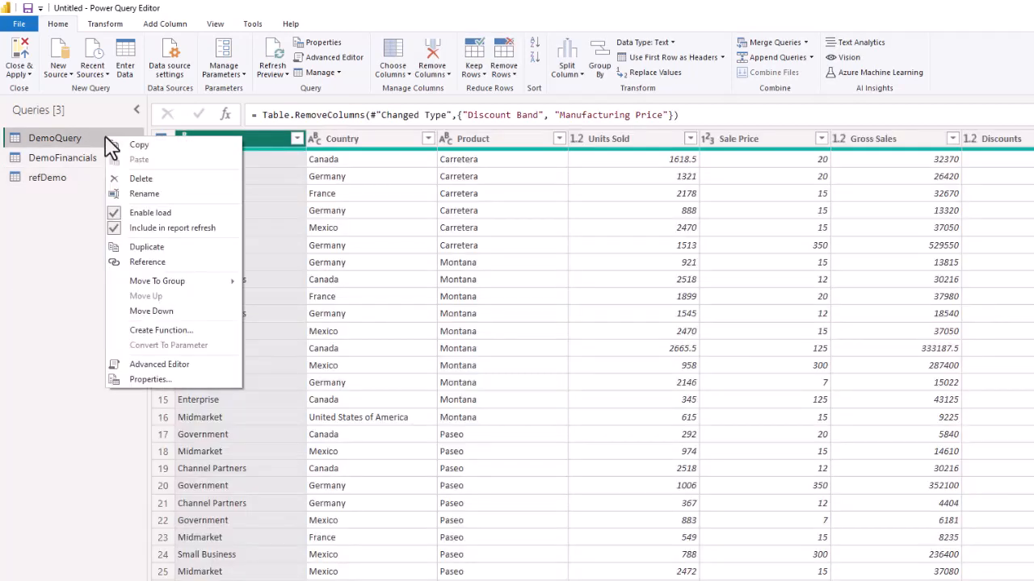
click(77, 183)
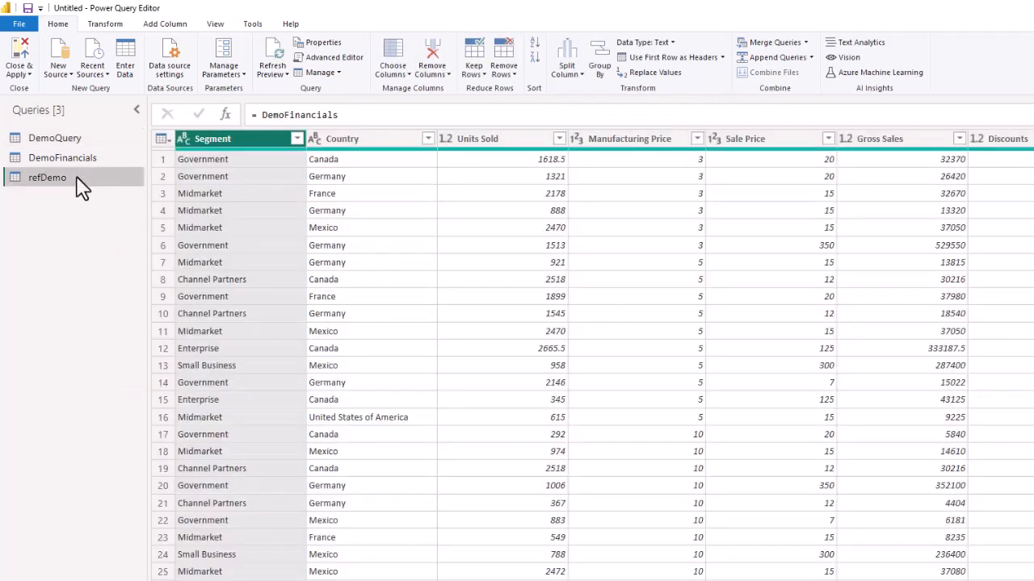
right_click(82, 189)
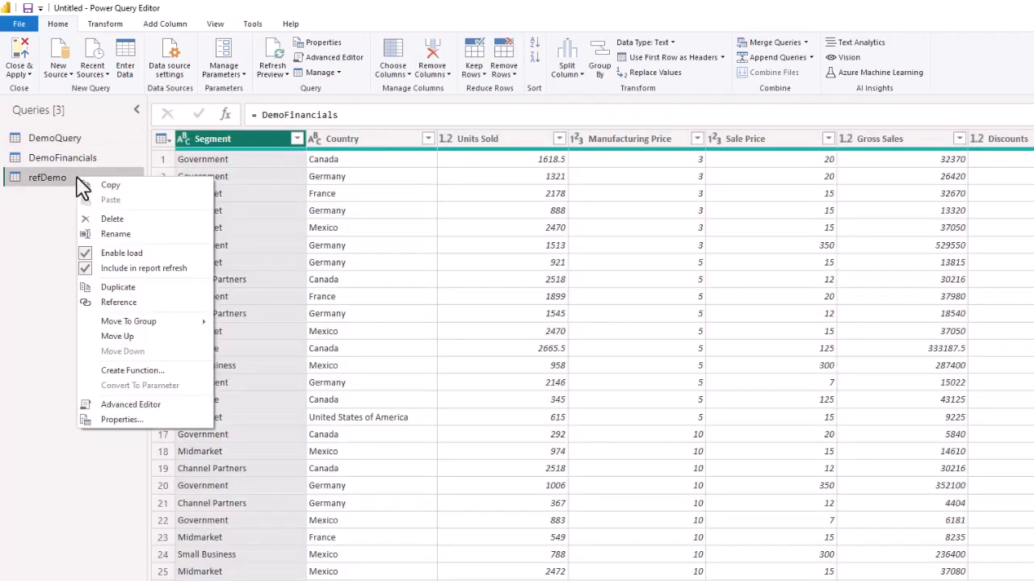
click(112, 219)
click(708, 418)
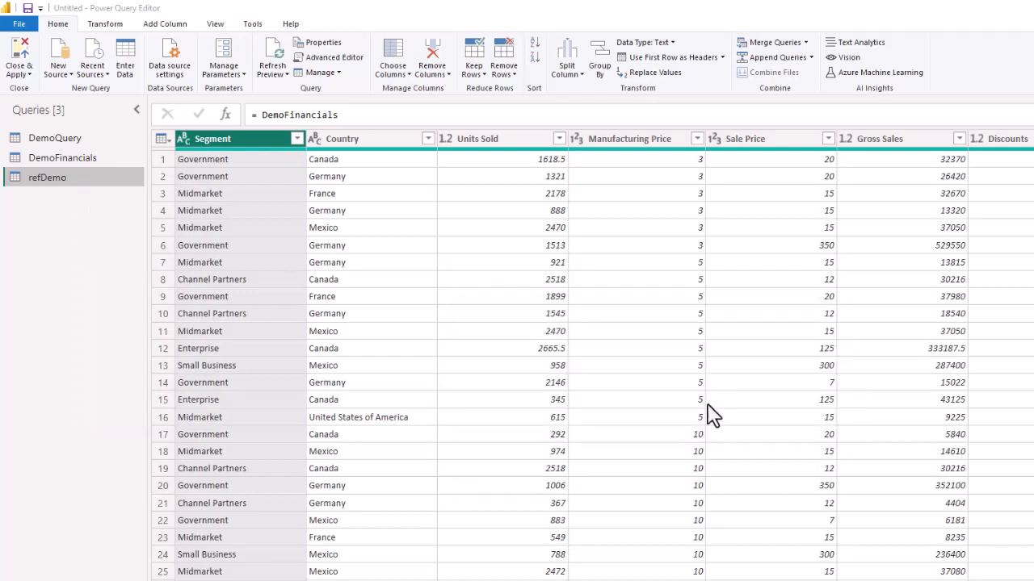
- Move the DemoQuery query into a new group named Final Queries
click(55, 135)
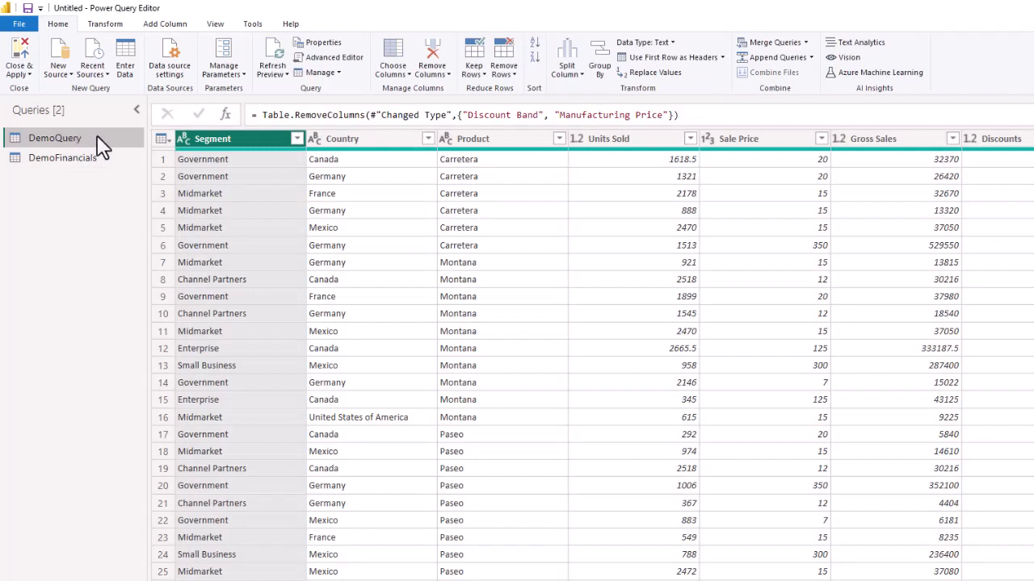
right_click(101, 146)
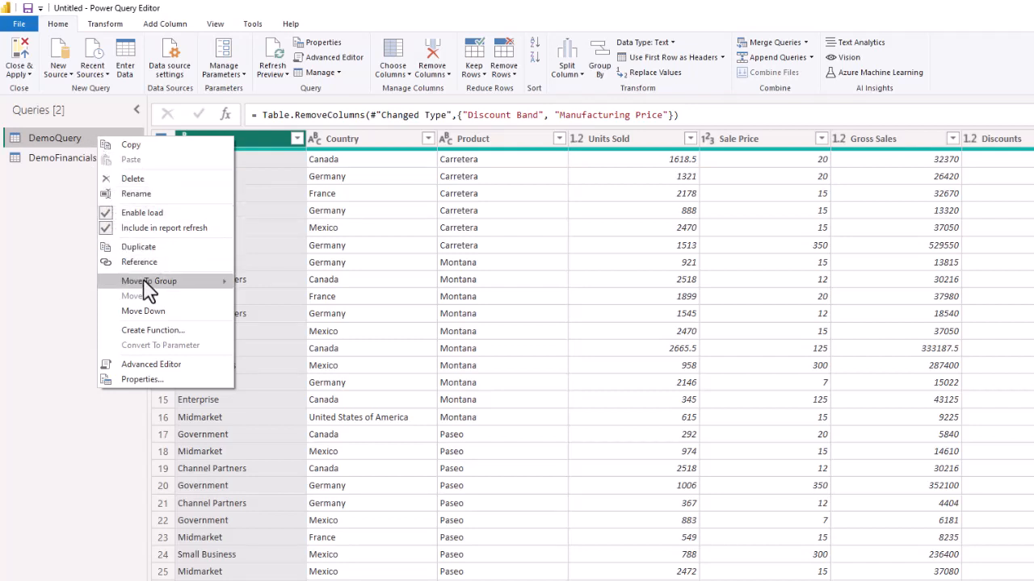
mouse_move(148, 287)
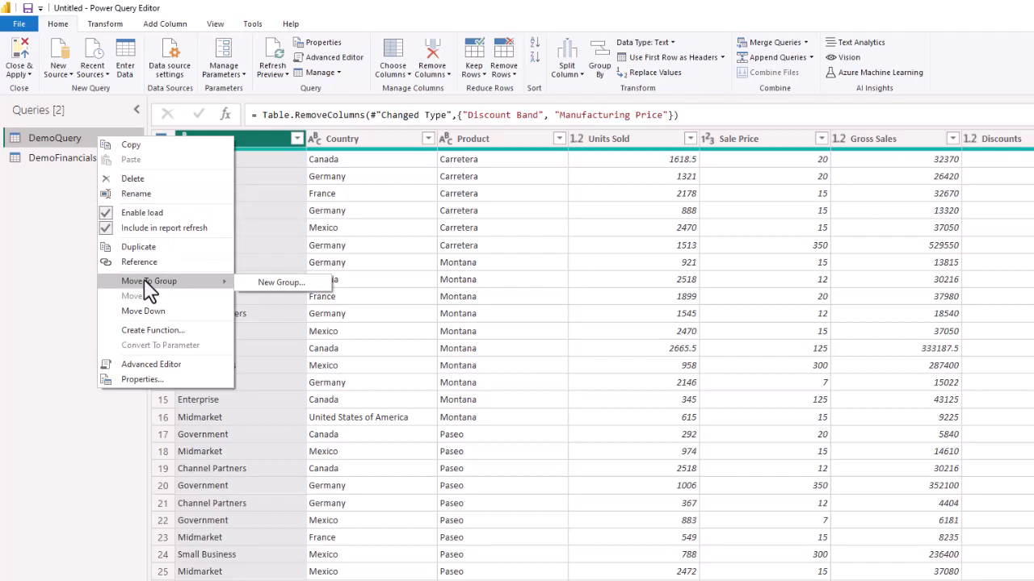
click(278, 282)
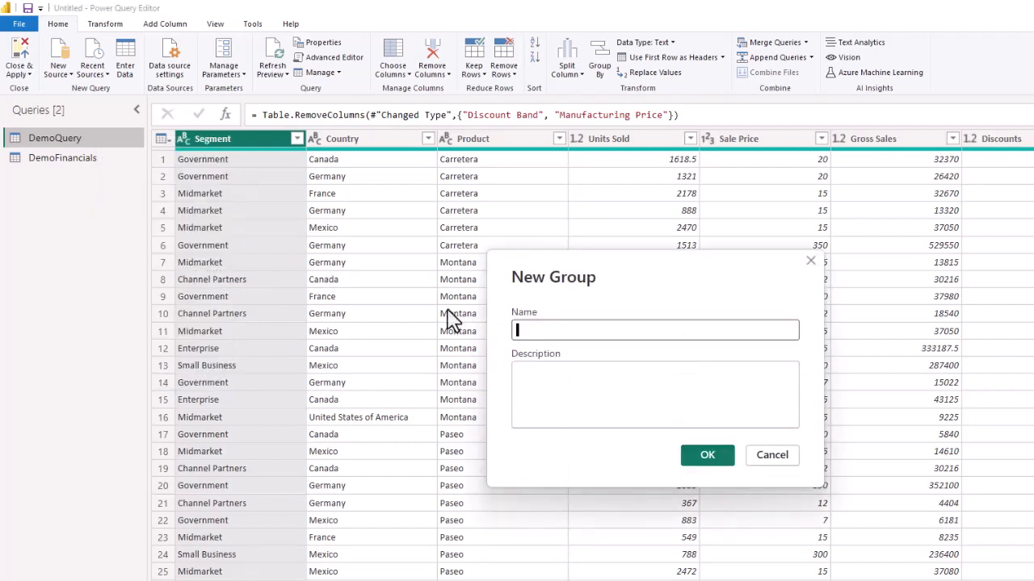
text(Final Queries)
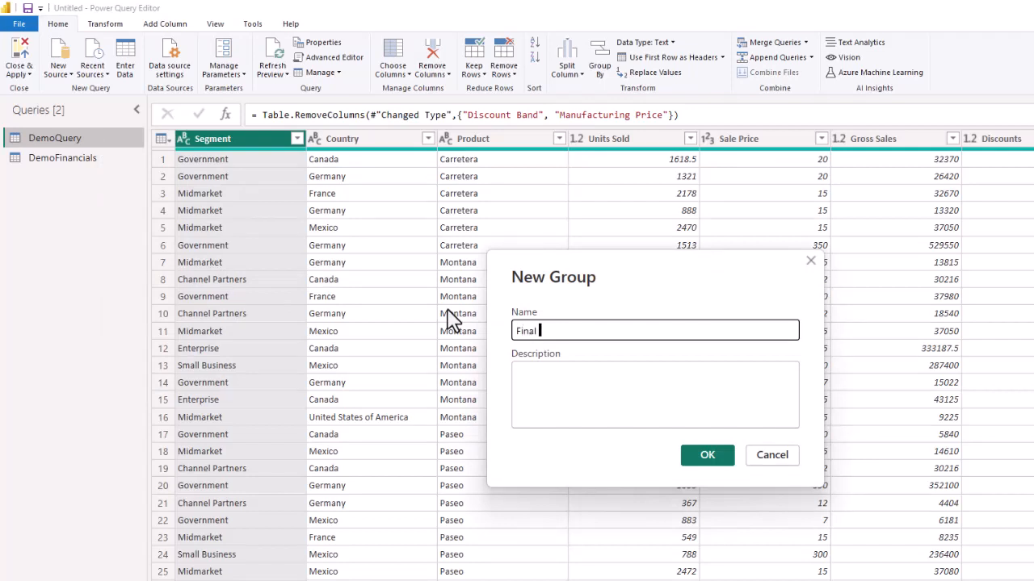
click(708, 457)
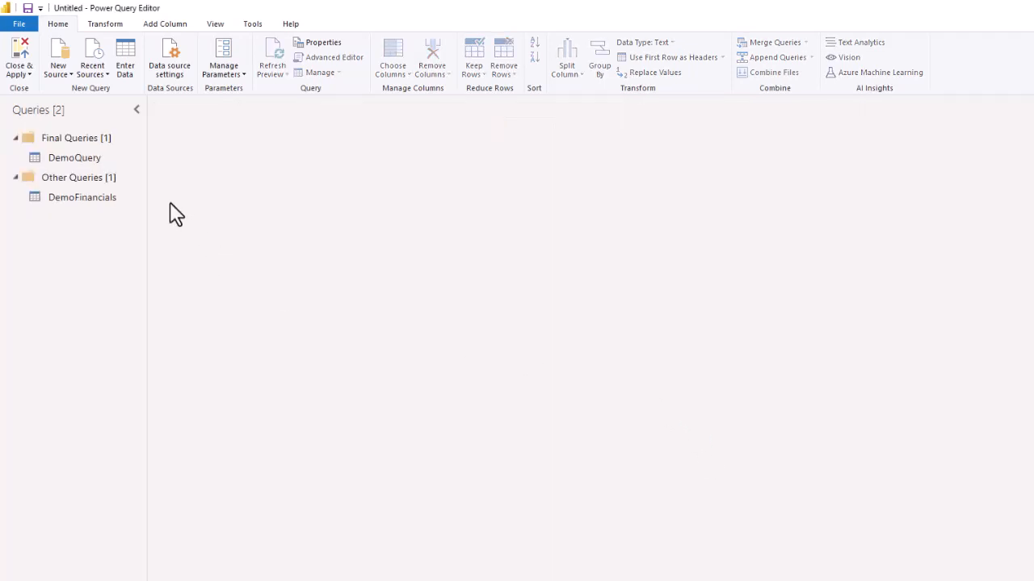
- Examine the queries inside the Final Queries and Other Queries groups and the actions available for Other Queries
click(73, 200)
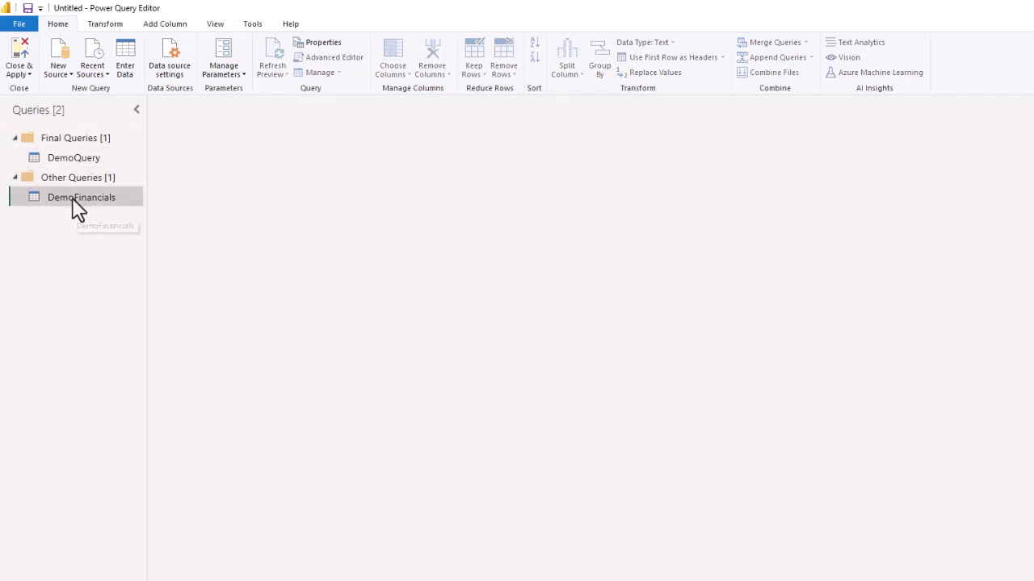
click(68, 139)
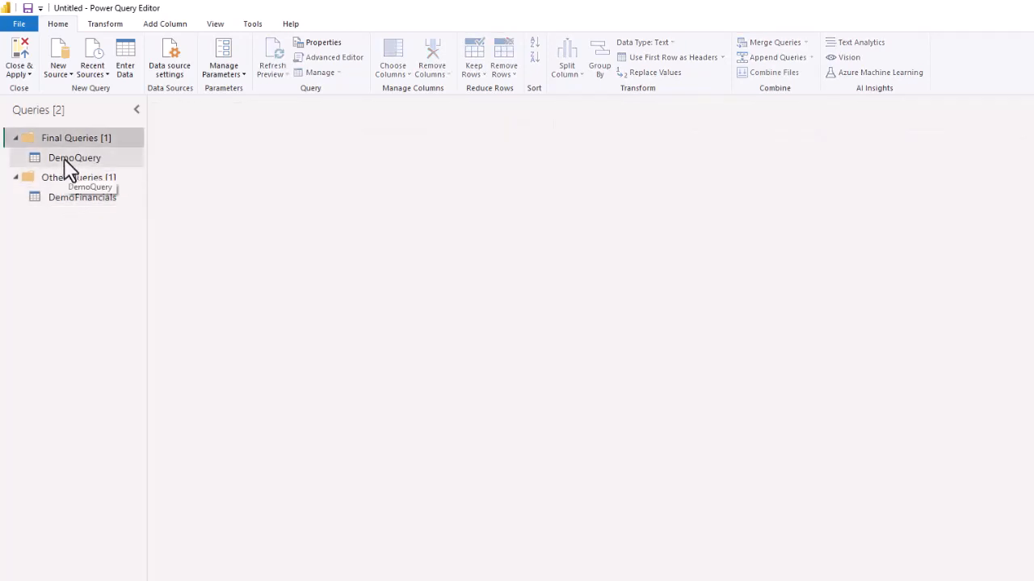
click(65, 159)
click(61, 177)
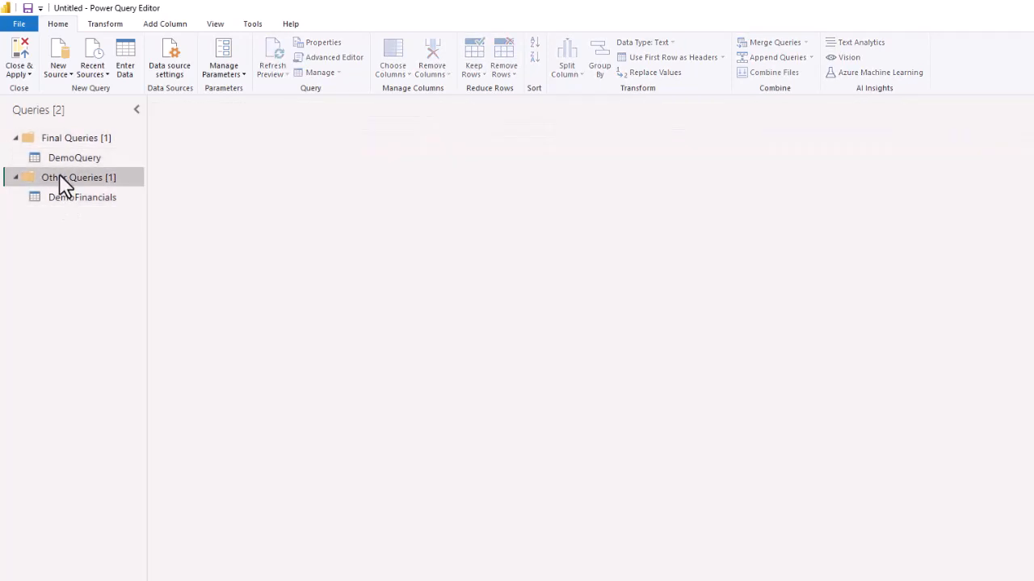
right_click(59, 175)
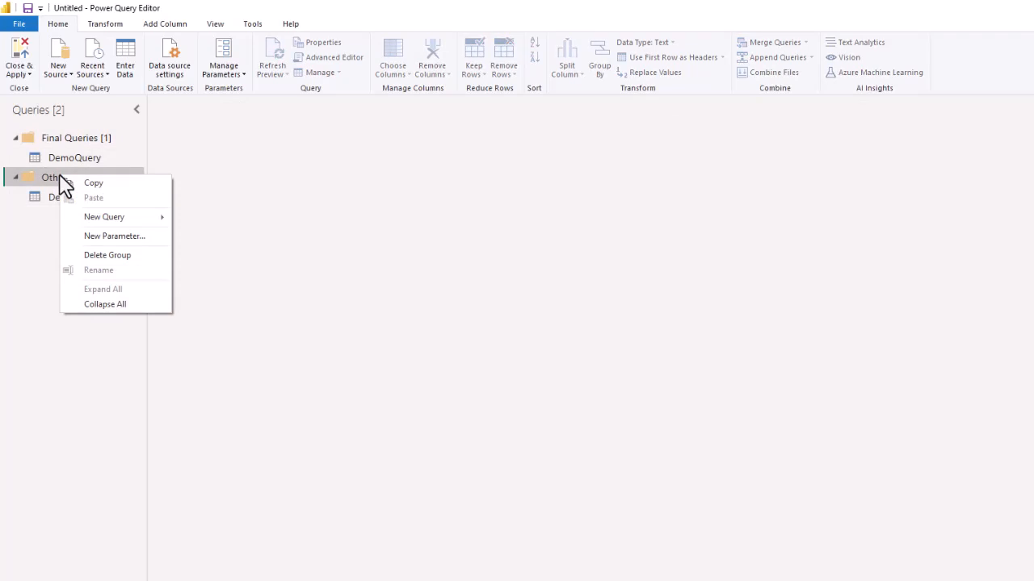
click(49, 177)
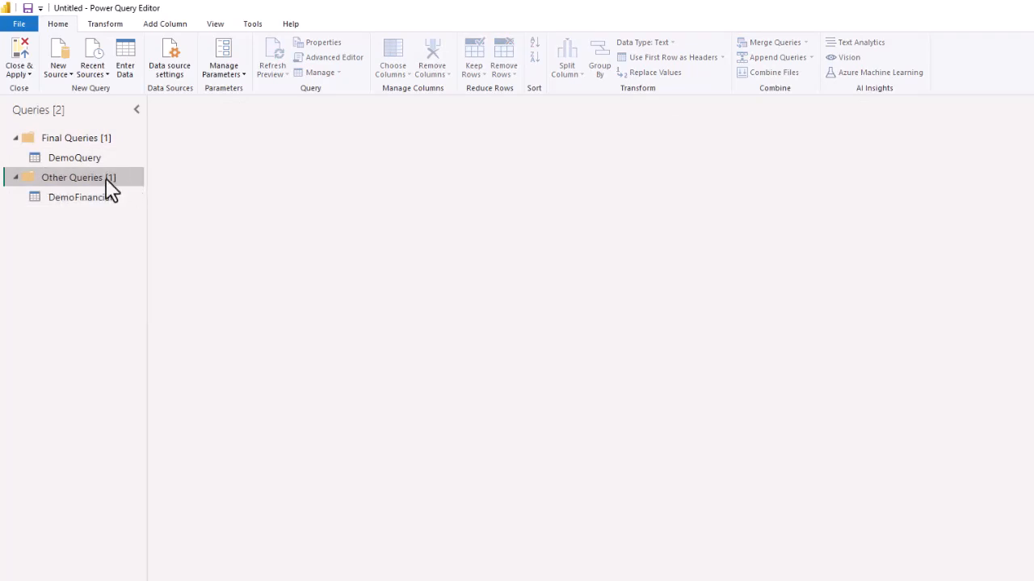
right_click(85, 175)
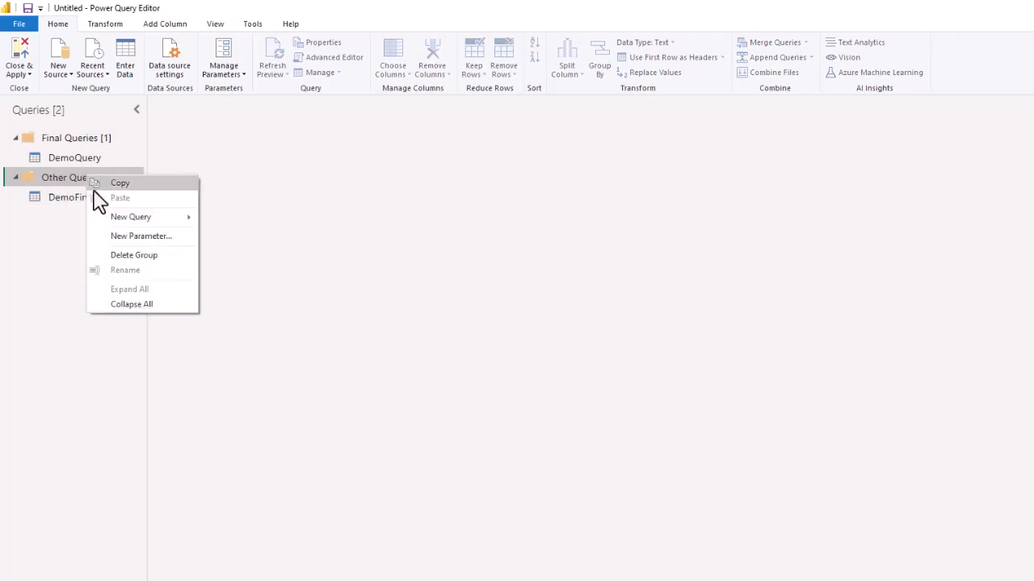
click(62, 181)
click(65, 204)
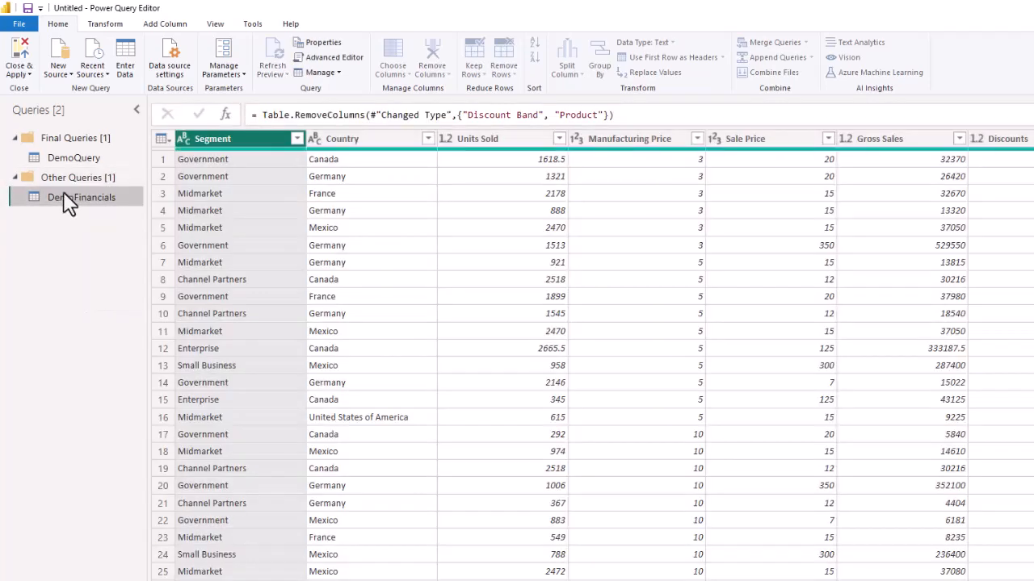
- Review the data source options for adding a new query to the Other Queries group
click(68, 175)
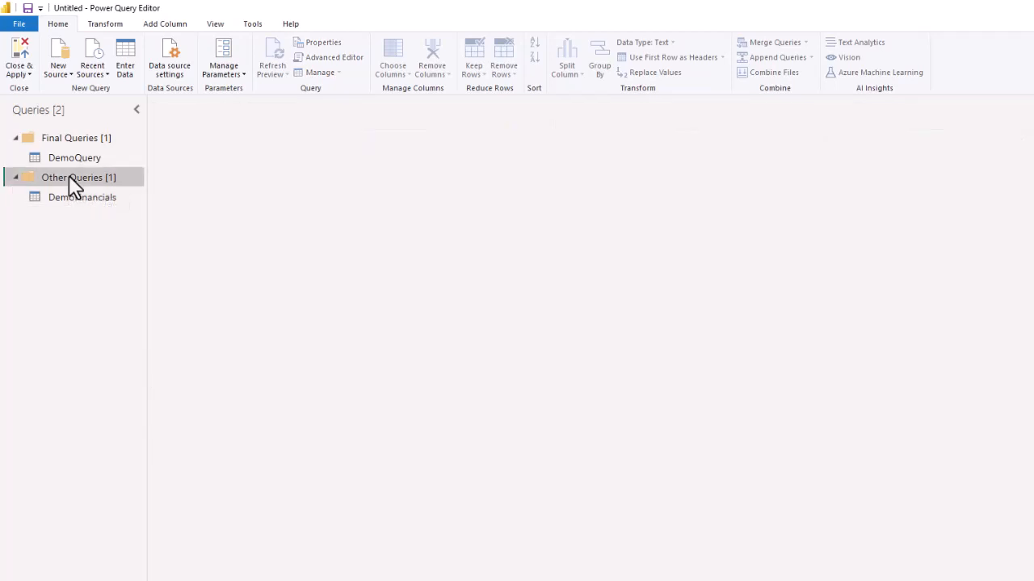
right_click(68, 175)
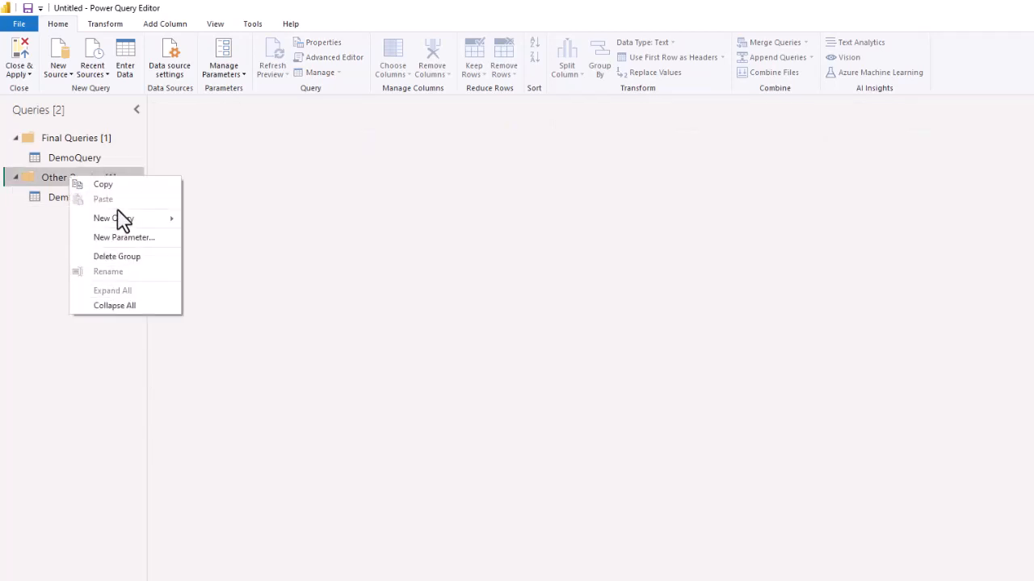
mouse_move(118, 224)
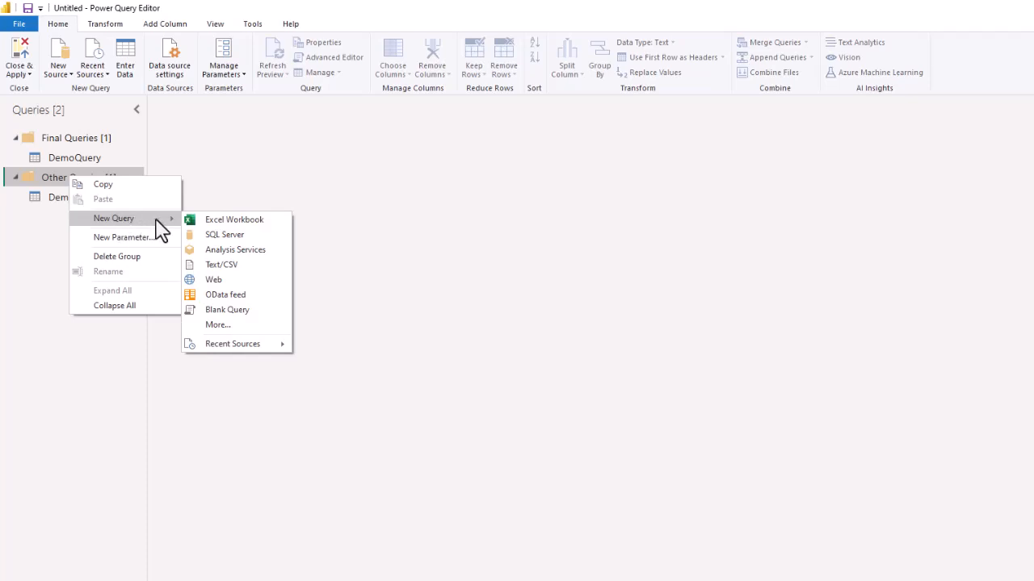
click(67, 398)
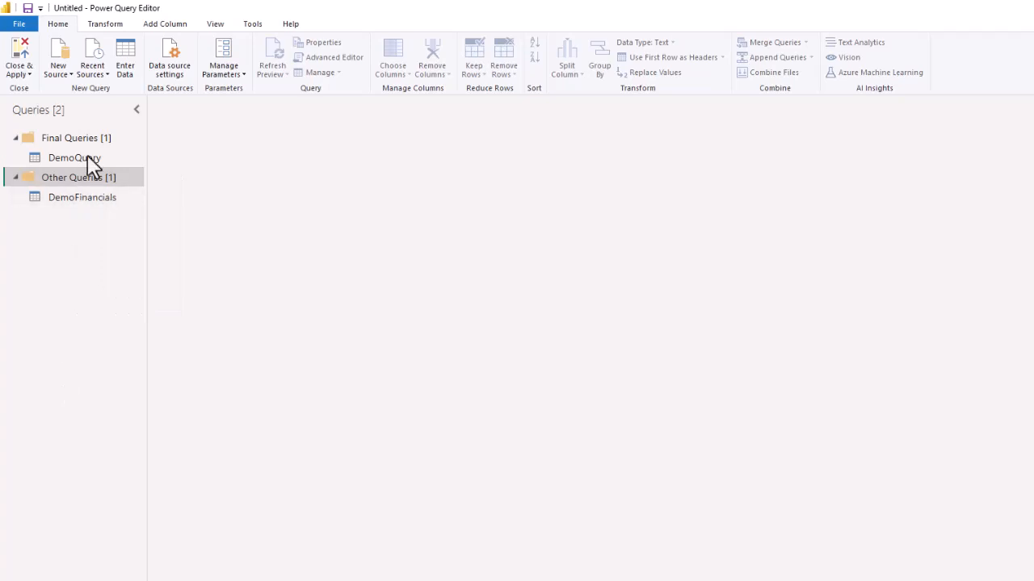
- Collapse and re-expand the Final Queries group, and collapse the Other Queries group
click(16, 139)
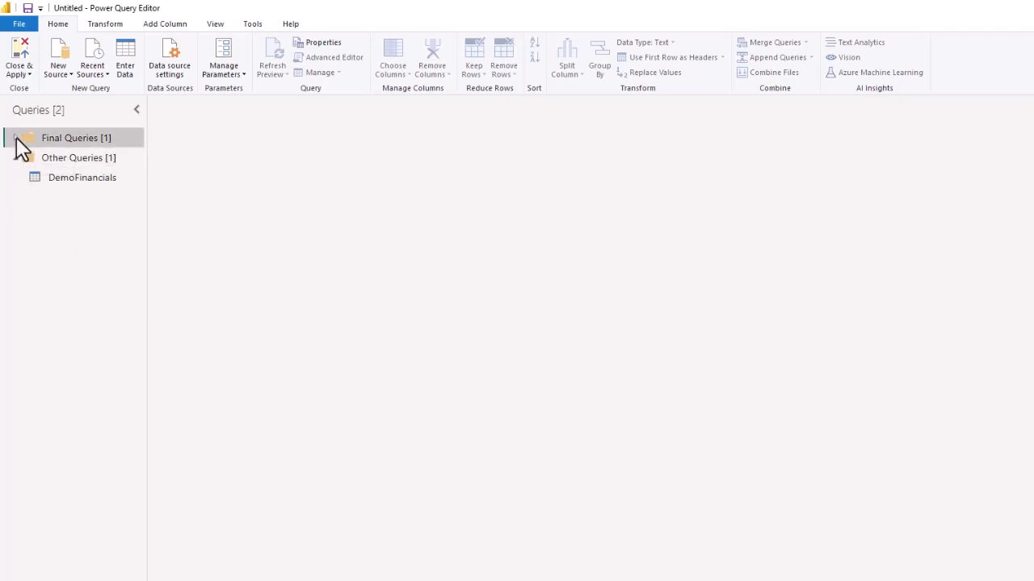
click(16, 139)
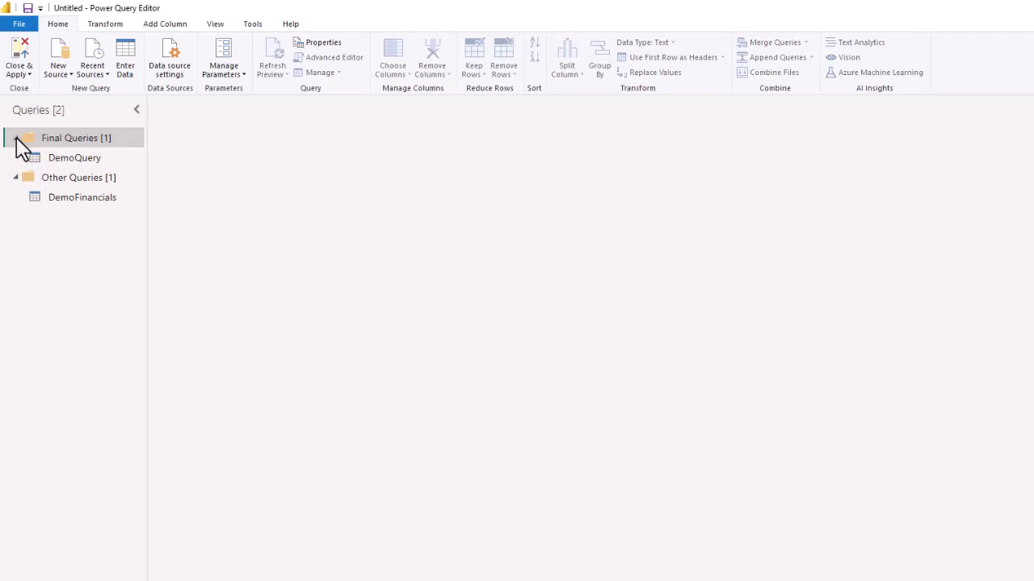
click(15, 178)
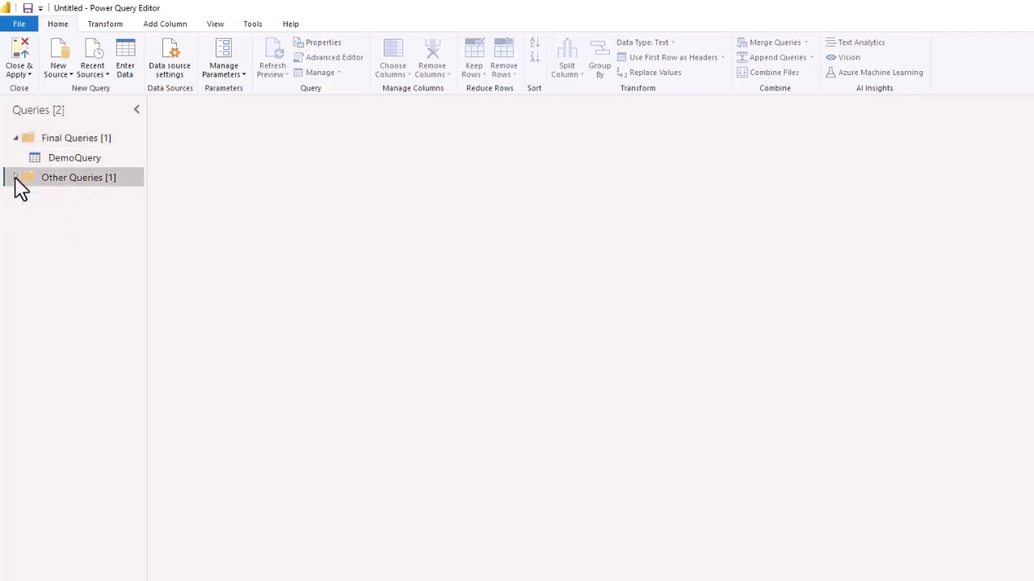
- Expand the Other Queries group and review the DemoQuery query's data and available actions
click(15, 178)
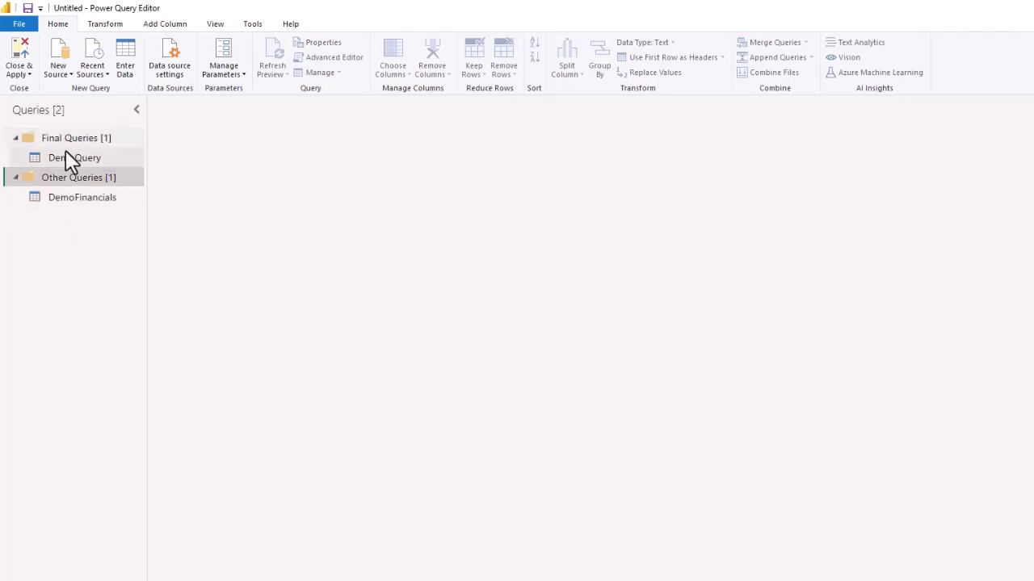
drag(66, 152, 65, 158)
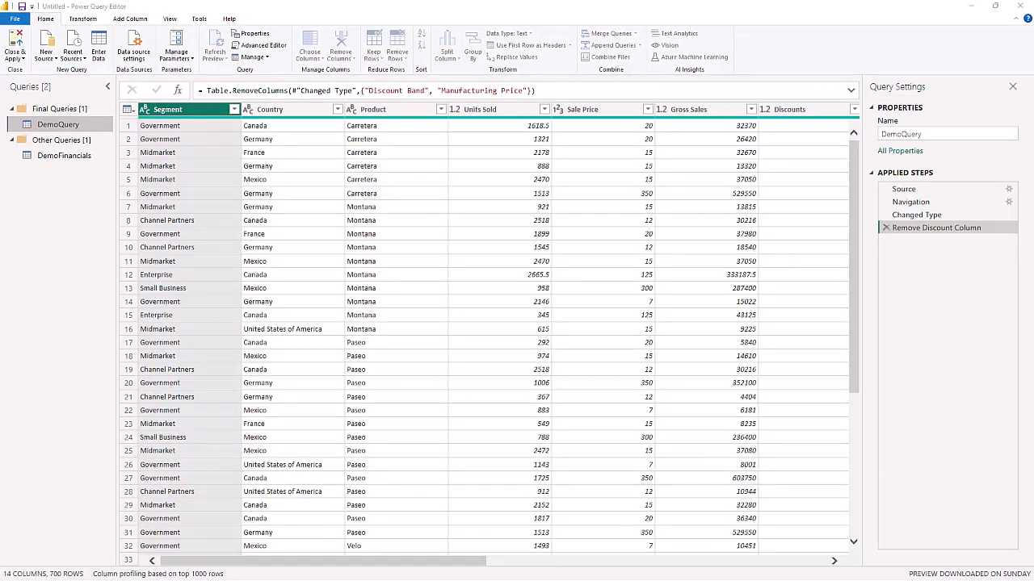
right_click(61, 126)
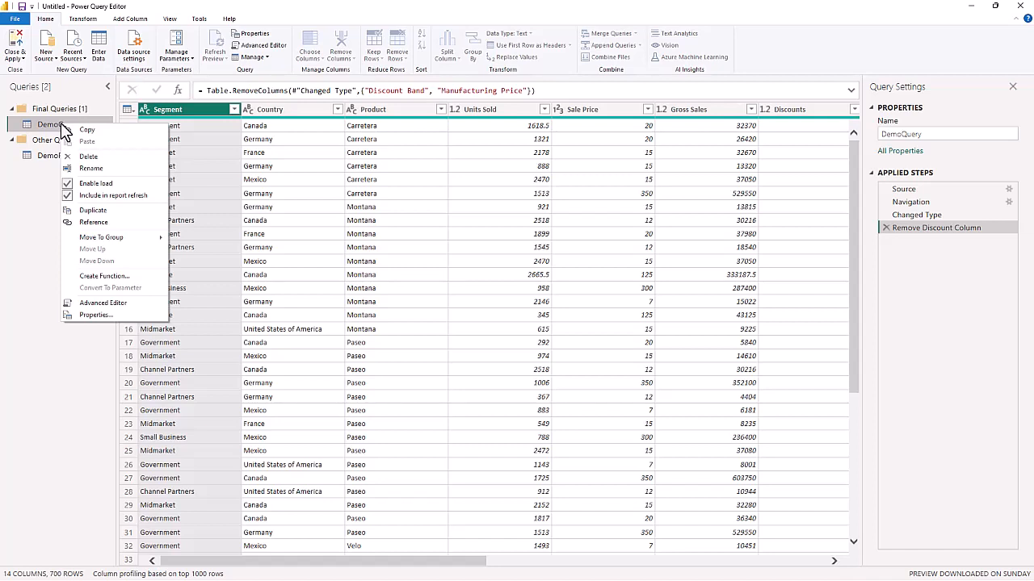
click(52, 131)
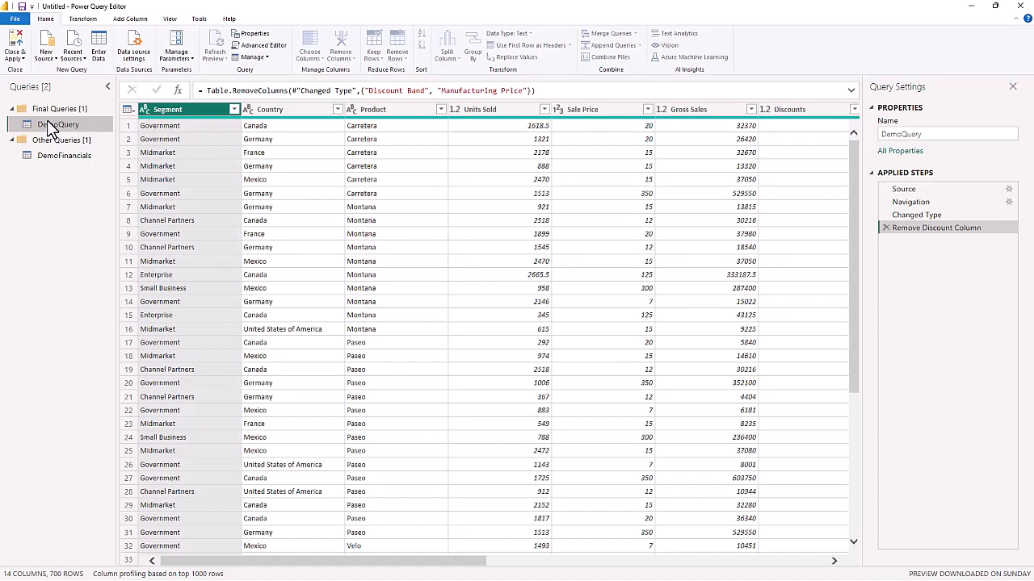
- Copy the DemoFinancials query from the Other Queries group
click(58, 159)
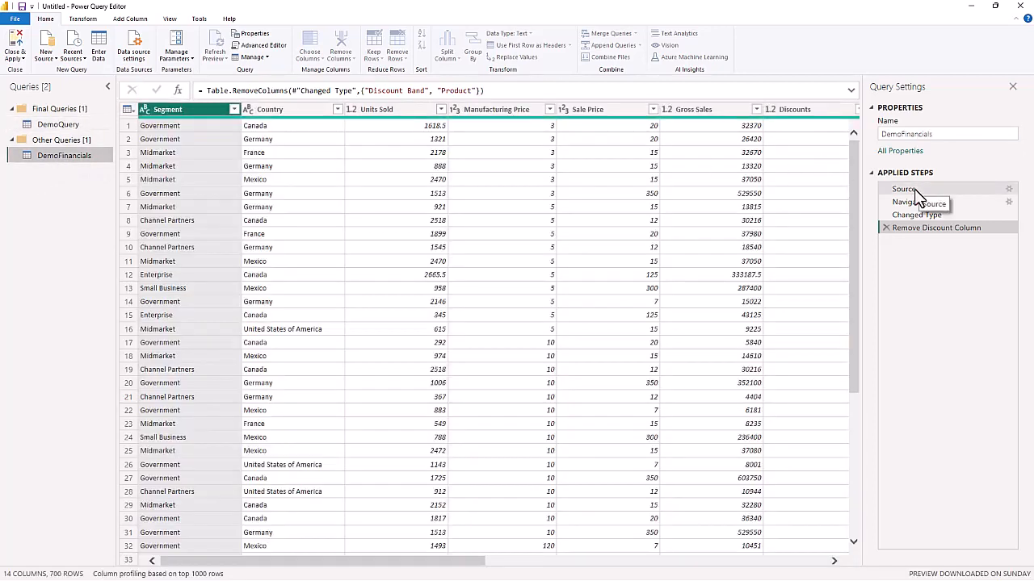
right_click(58, 157)
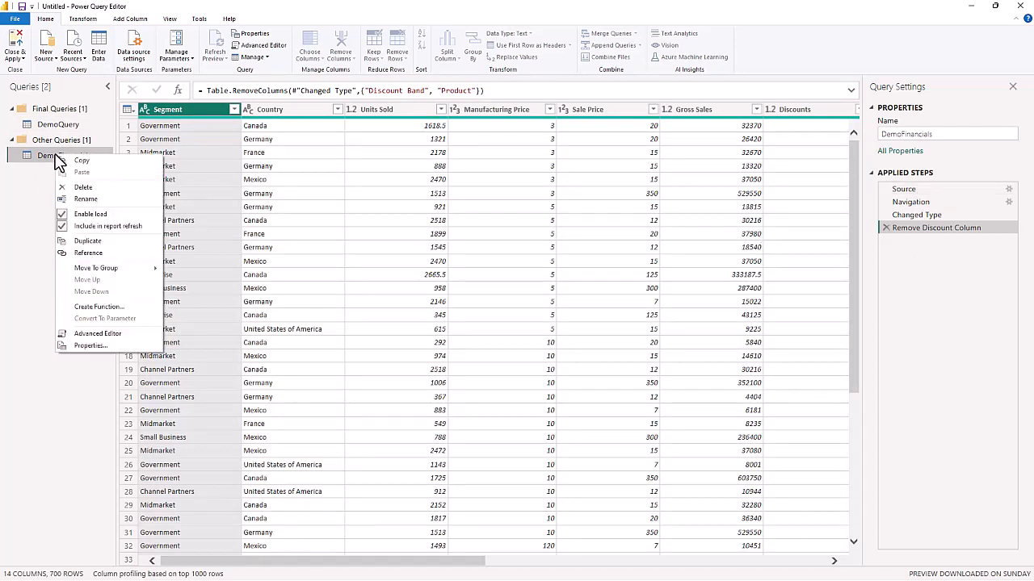
click(87, 160)
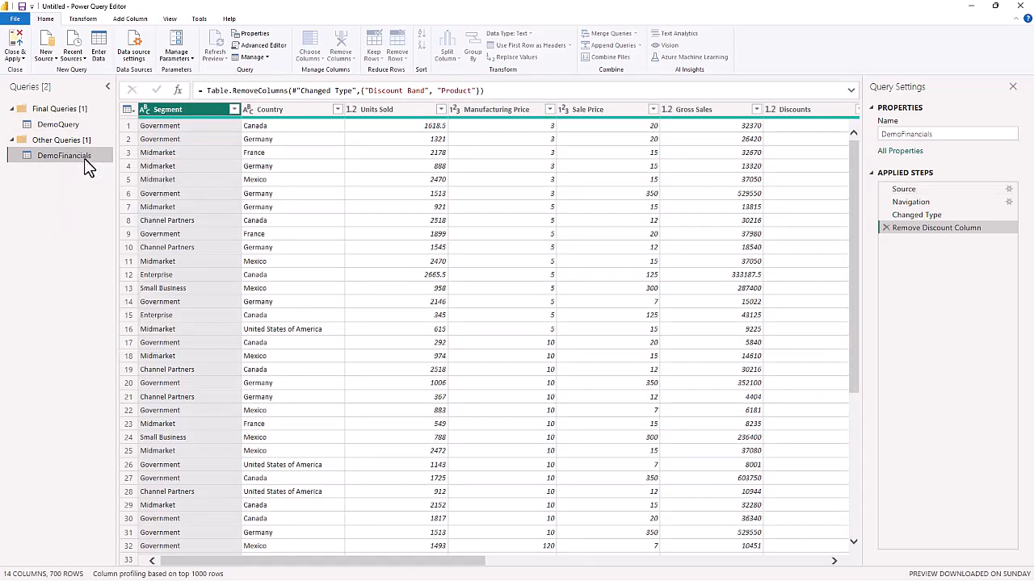
- Apply the pending query changes and close the Power Query Editor
click(15, 58)
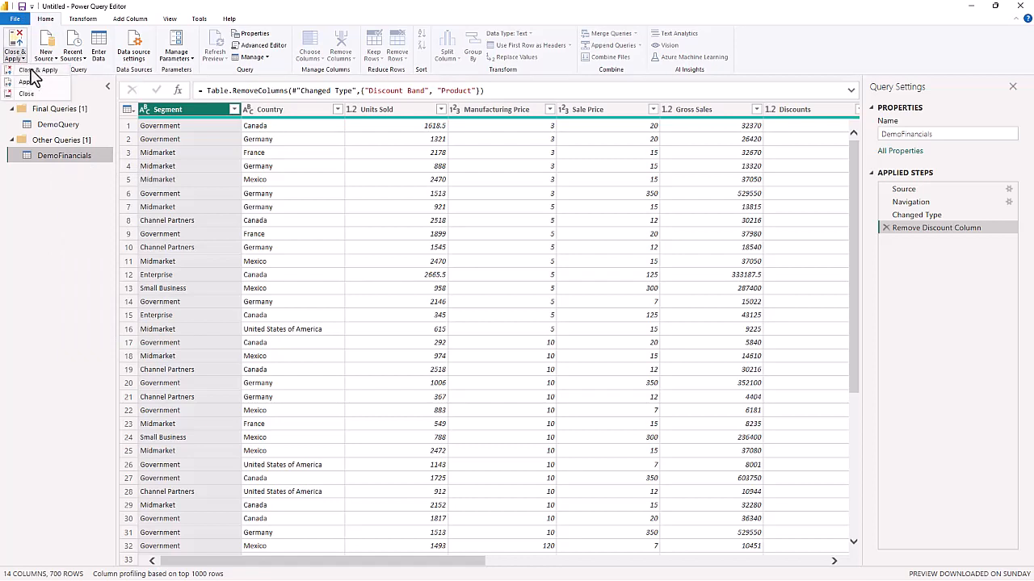
click(14, 18)
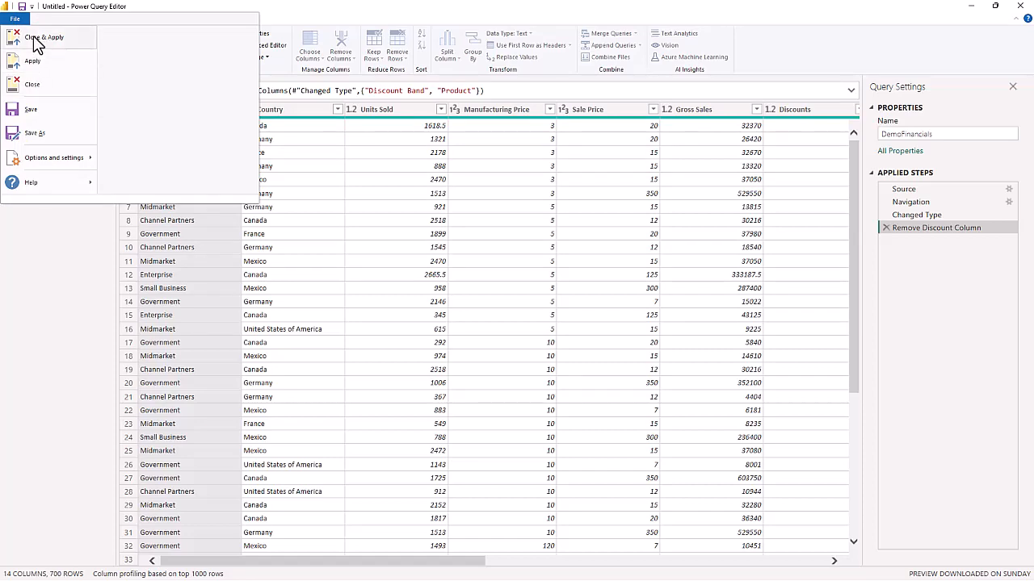
click(34, 37)
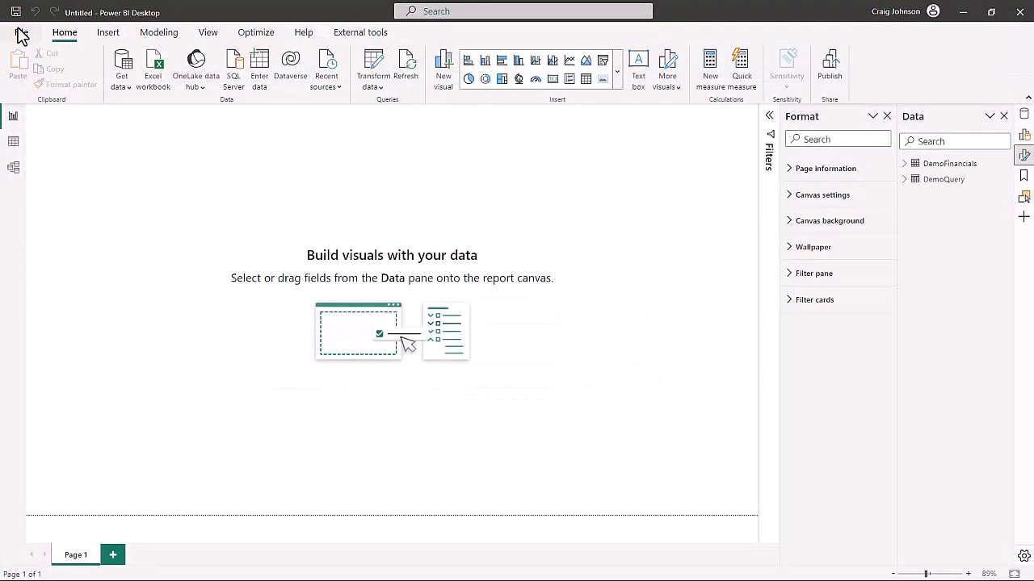
- Create a new blank Power BI report and dismiss its start screen
click(19, 33)
click(21, 50)
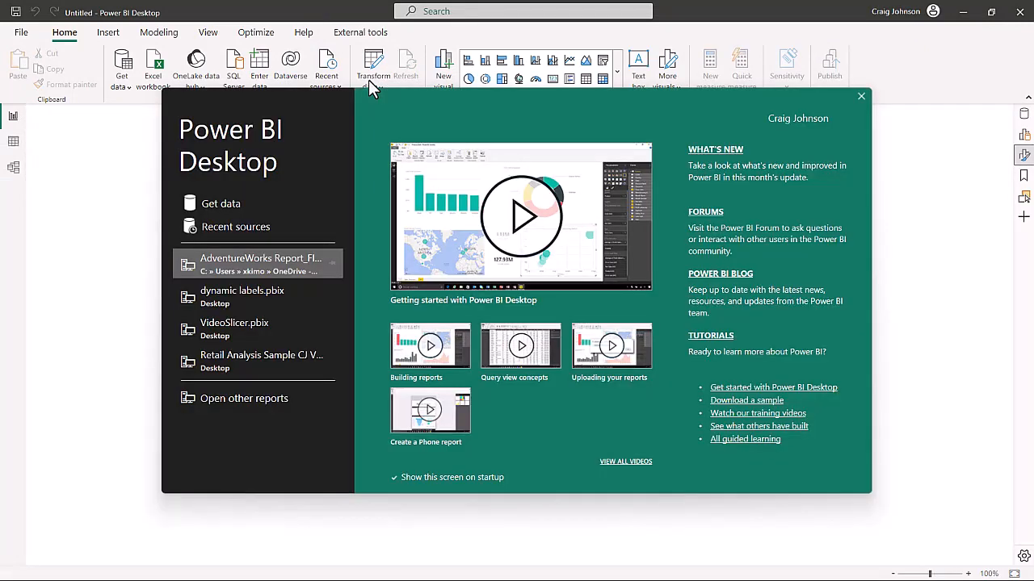
click(861, 97)
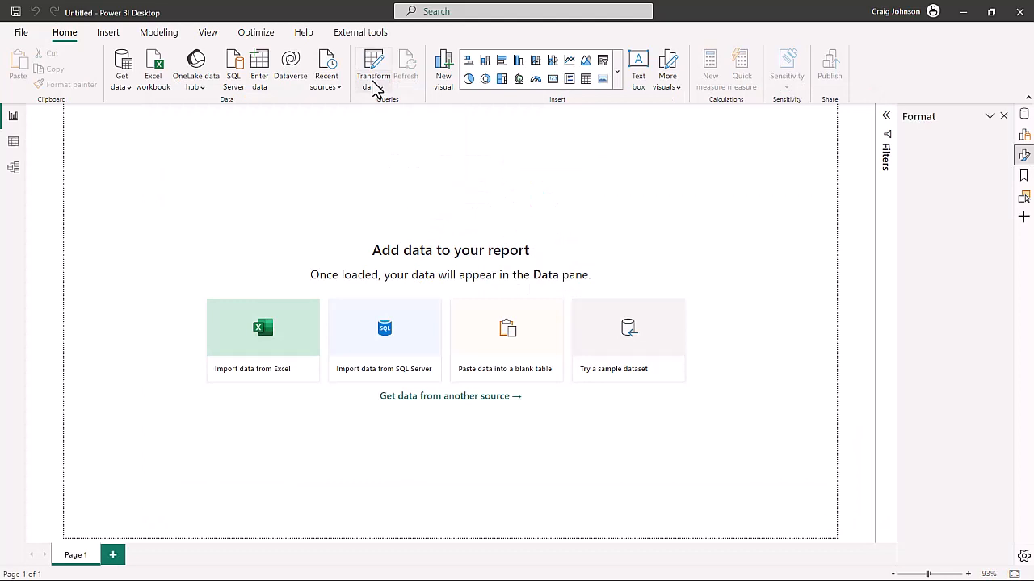
- Open the new report's Power Query Editor and paste the copied DemoFinancials query into its empty query list
click(374, 87)
click(388, 107)
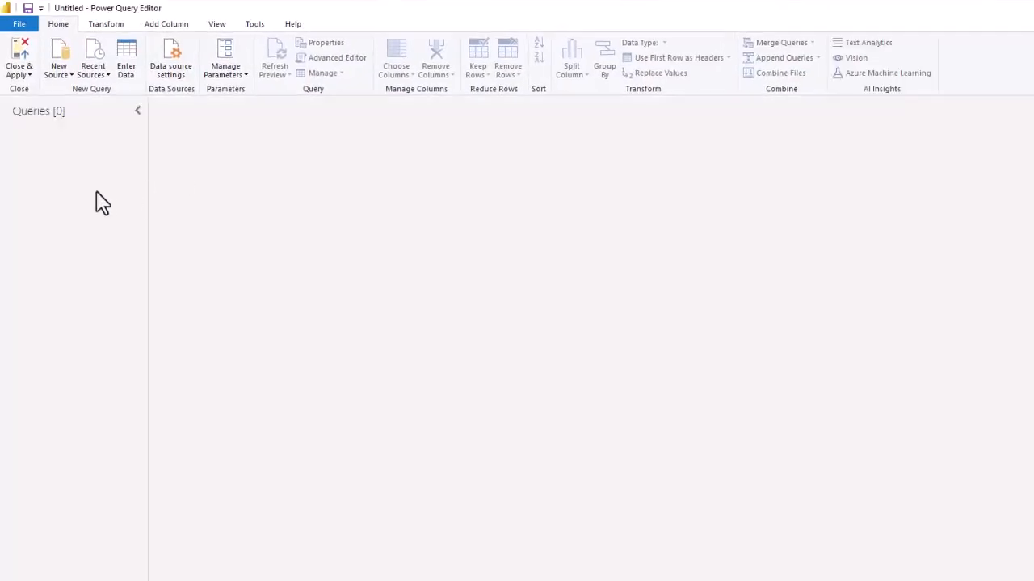
right_click(90, 195)
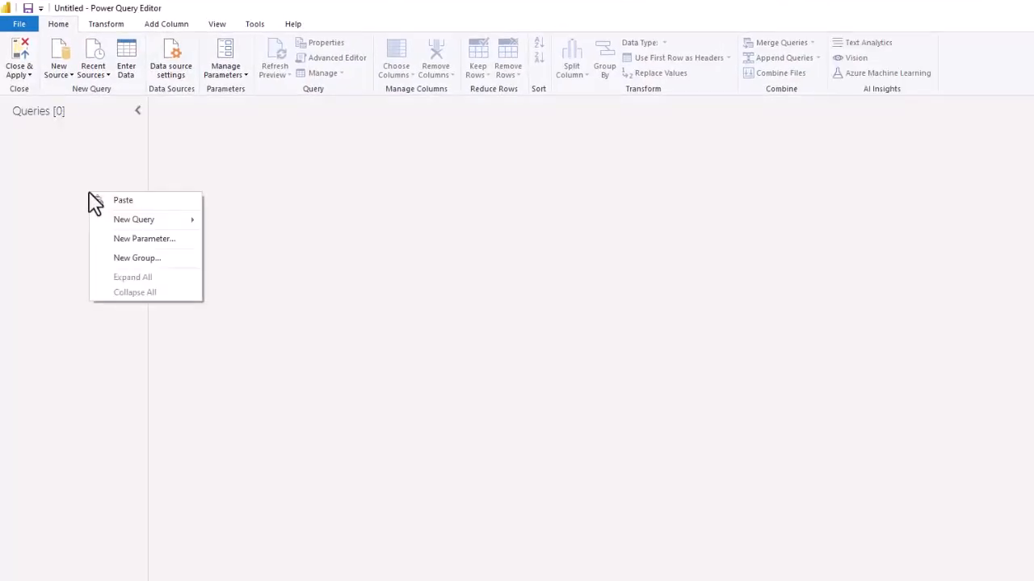
click(123, 201)
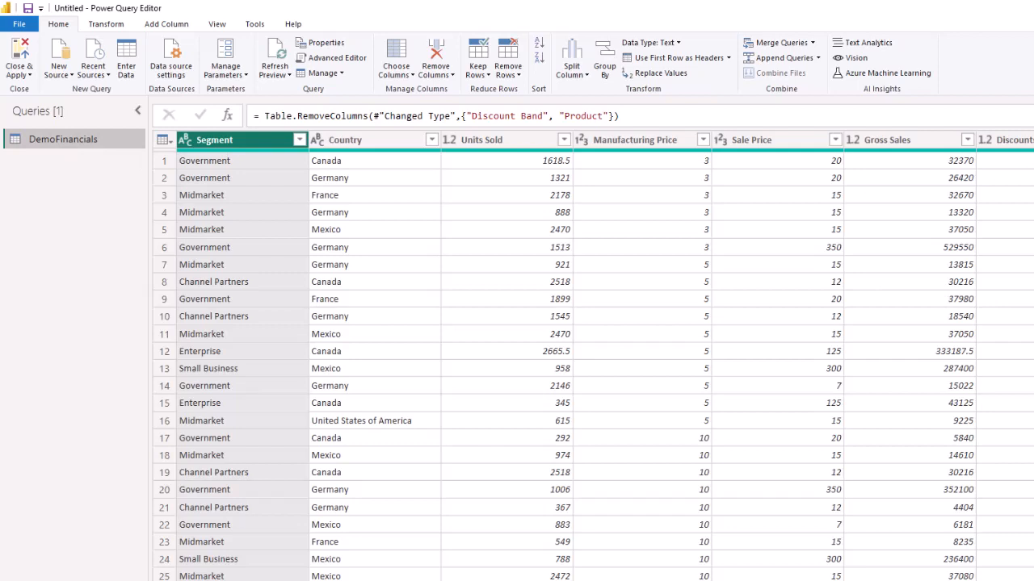
- Review the data source options for a new query, including the full Get Data list, without adding one
right_click(70, 206)
mouse_move(132, 234)
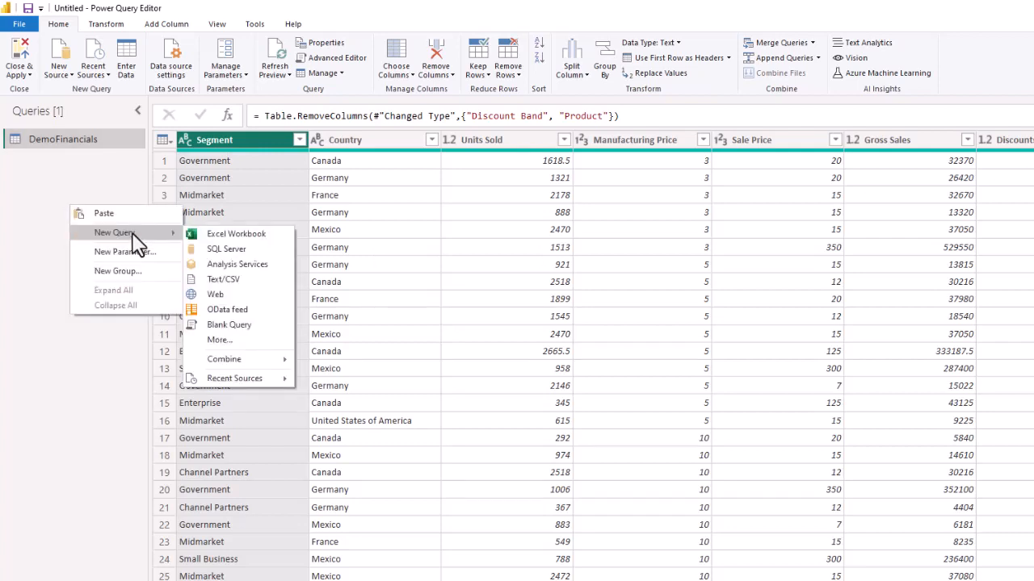
click(222, 340)
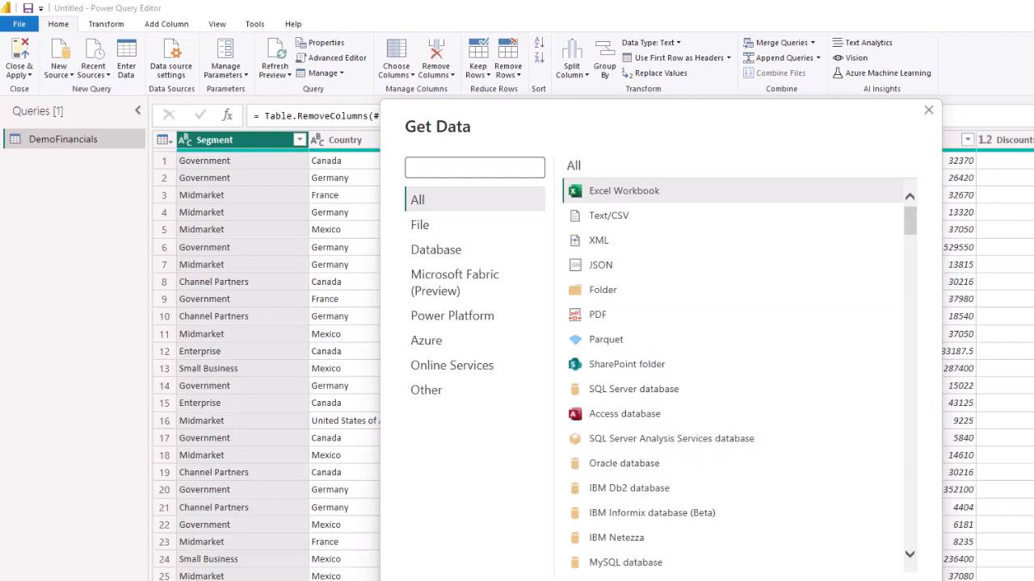
key(Escape)
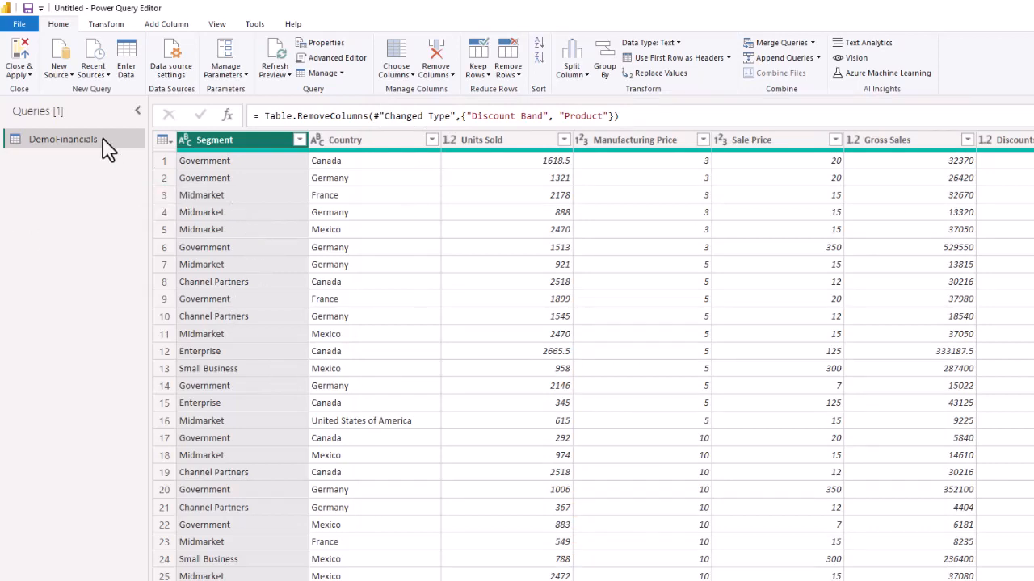
- Close the Power Query Editor without applying the changes, and reopen it from the report
right_click(69, 216)
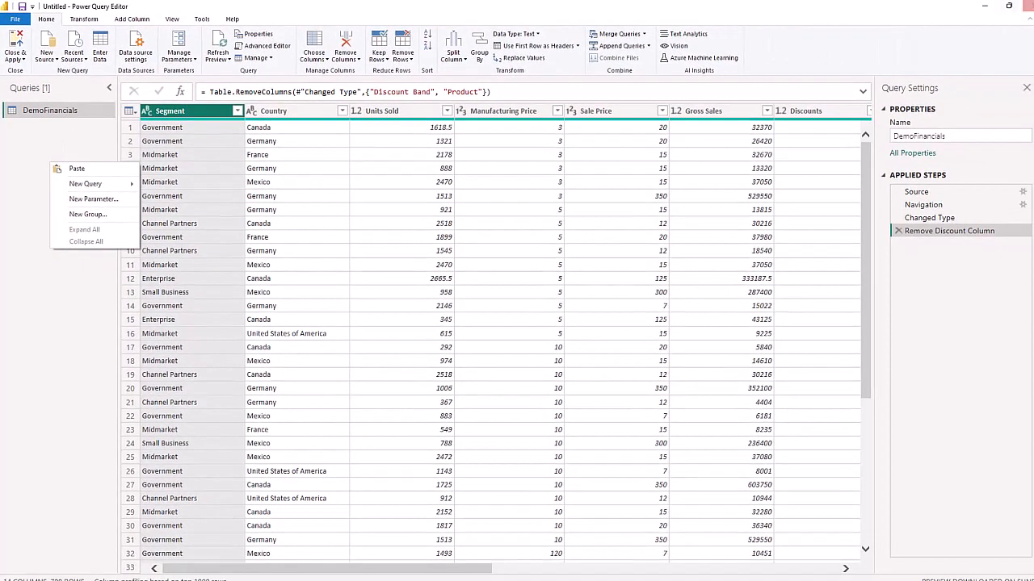
click(1026, 5)
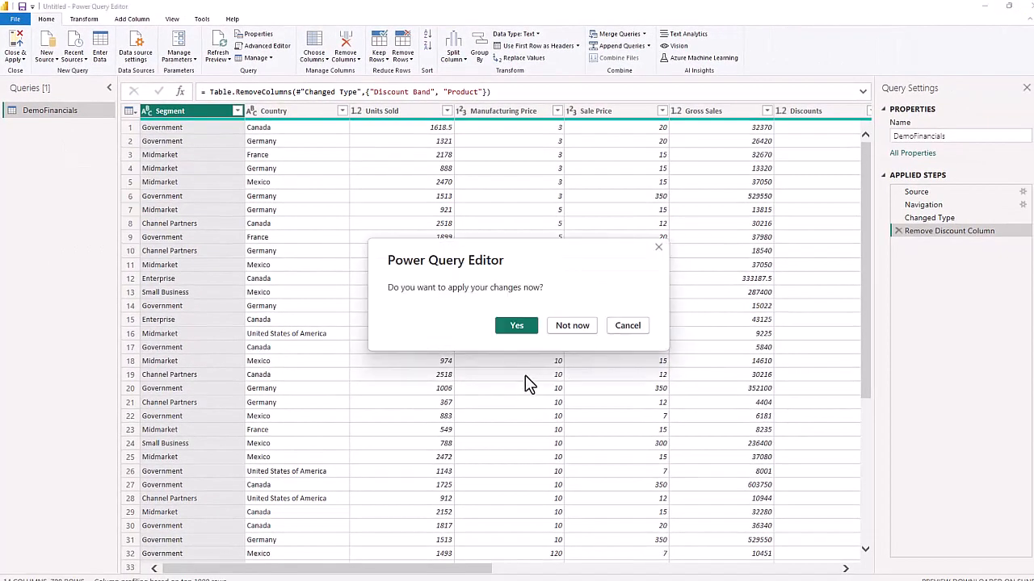
click(568, 327)
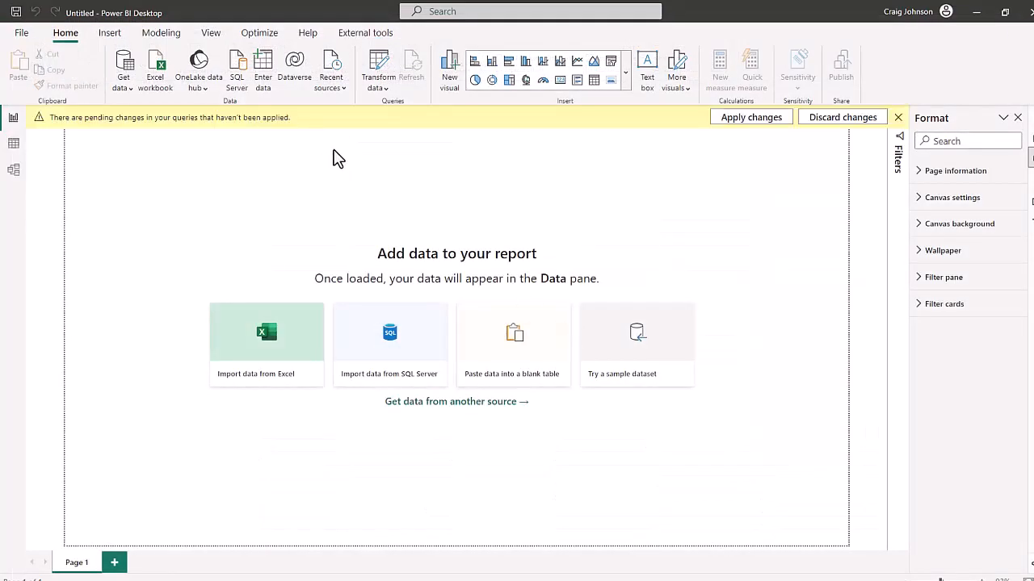
click(379, 87)
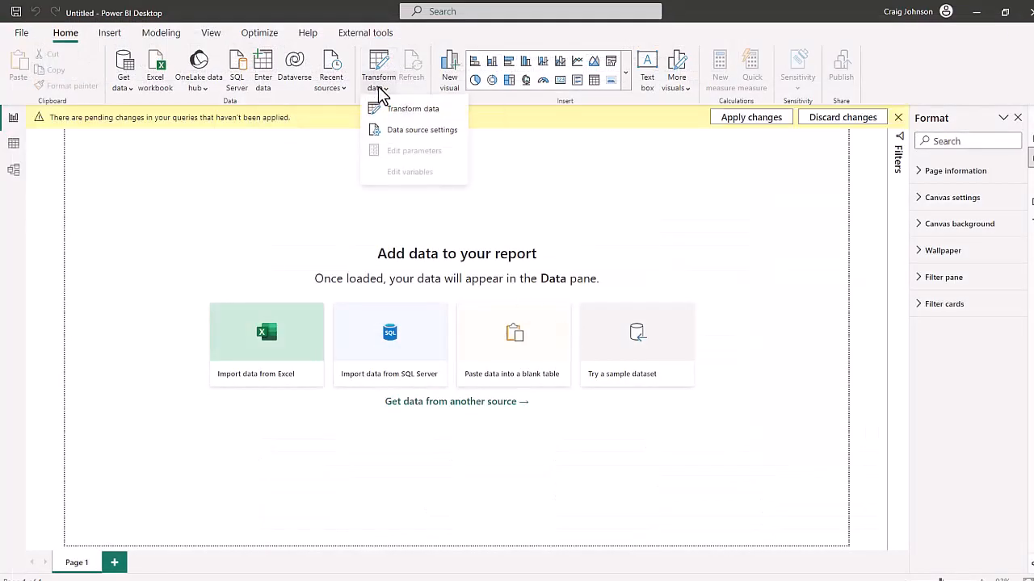
click(389, 108)
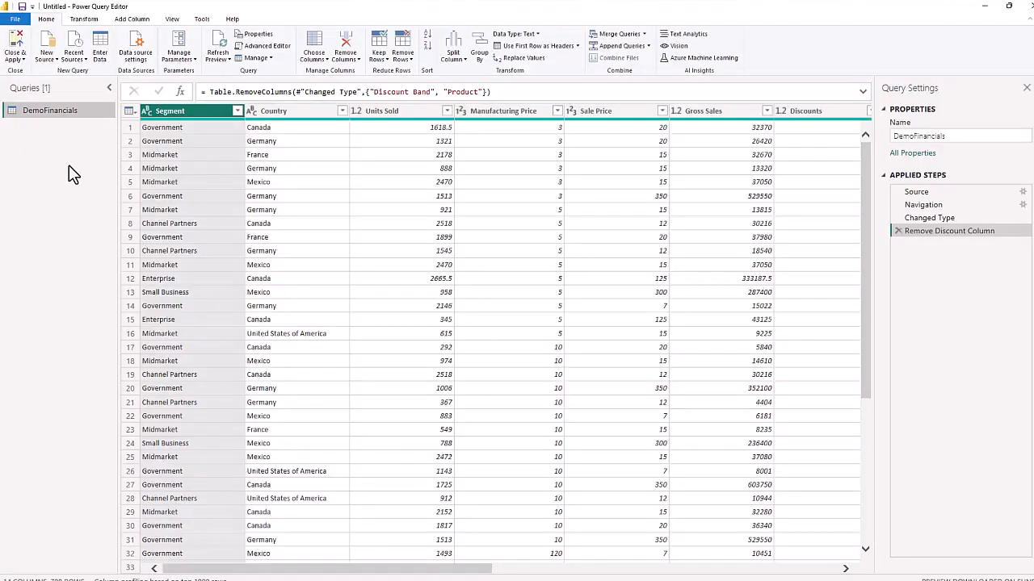
- Exclude the DemoFinancials query from report refresh and check that setting among the query's options
right_click(70, 173)
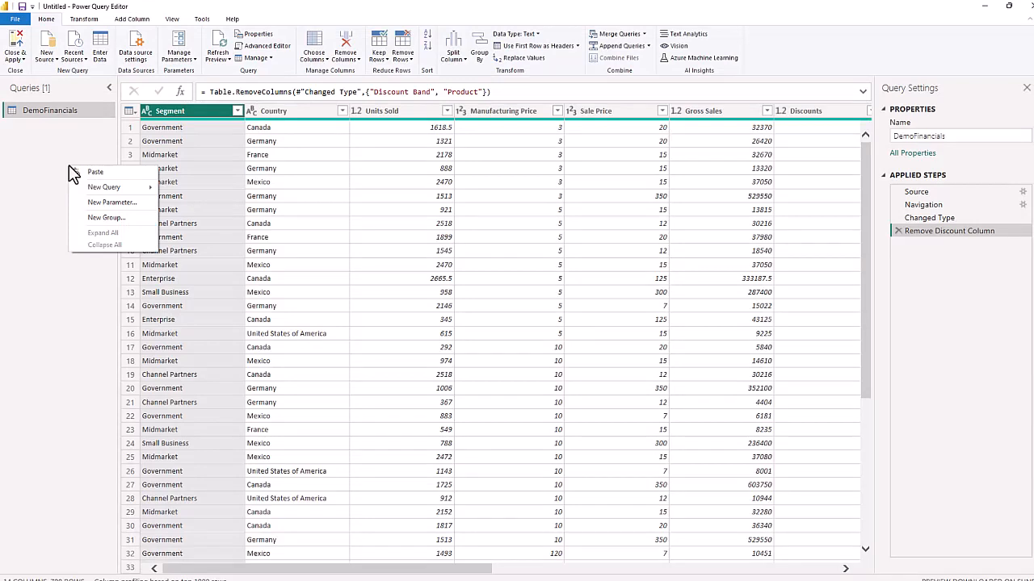
click(60, 114)
right_click(61, 114)
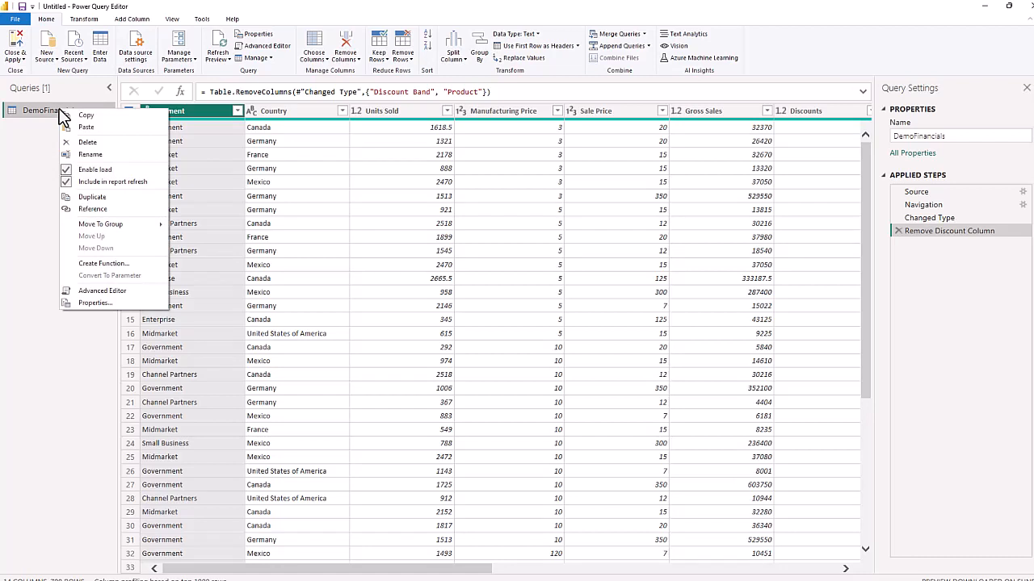
click(66, 183)
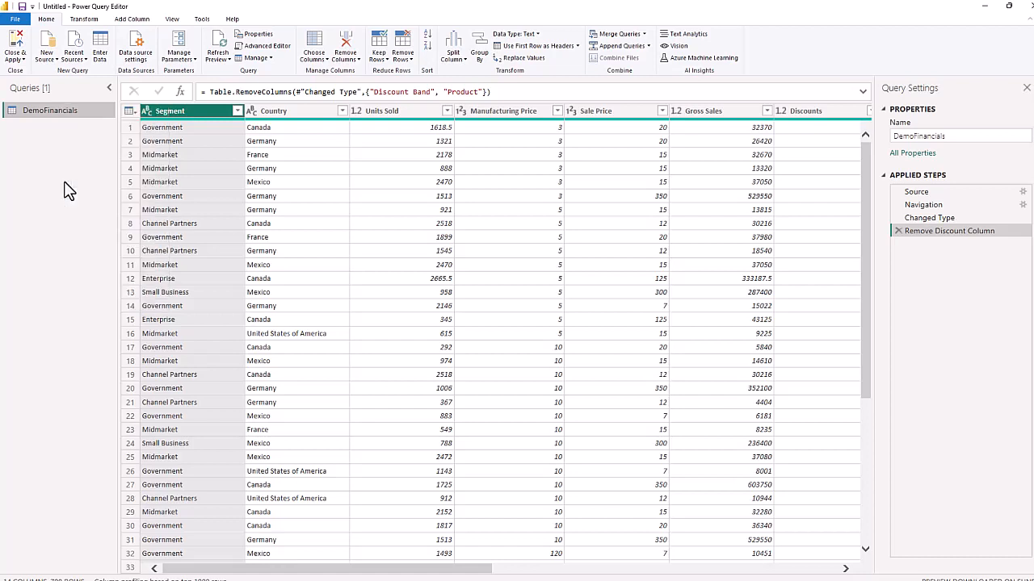
right_click(68, 114)
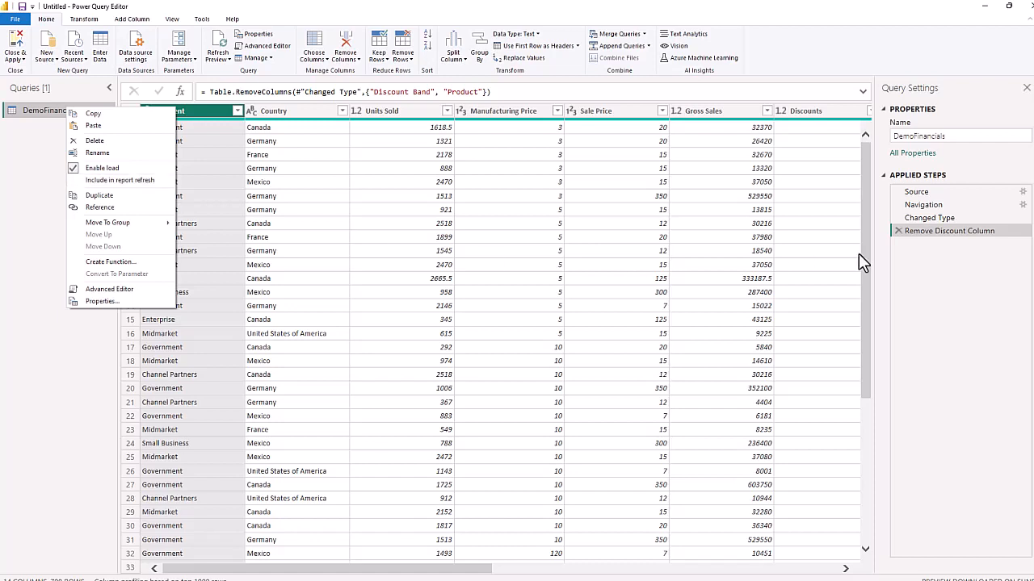
click(961, 285)
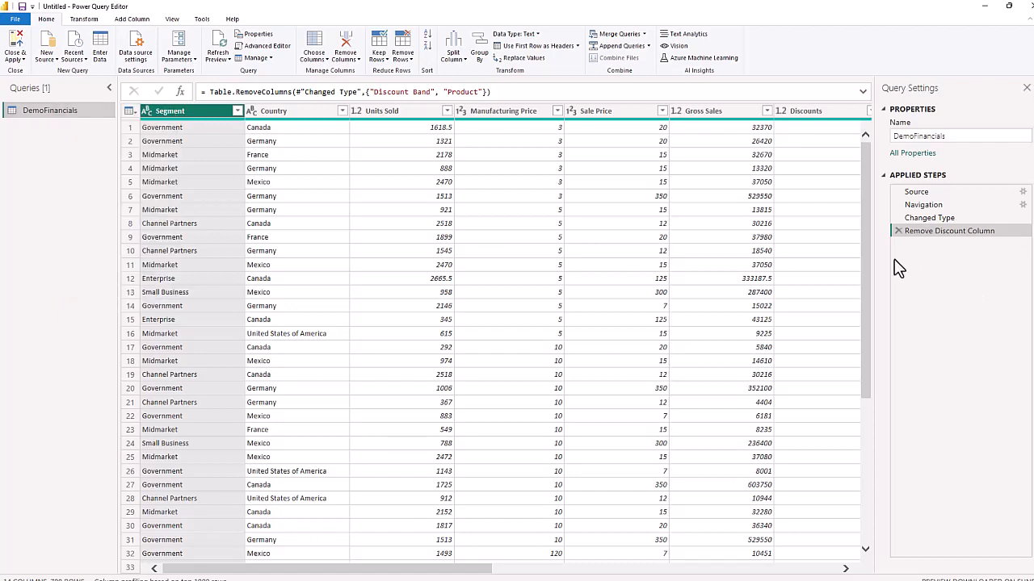
- Set the data type of the Sale Price column to Whole Number
click(590, 110)
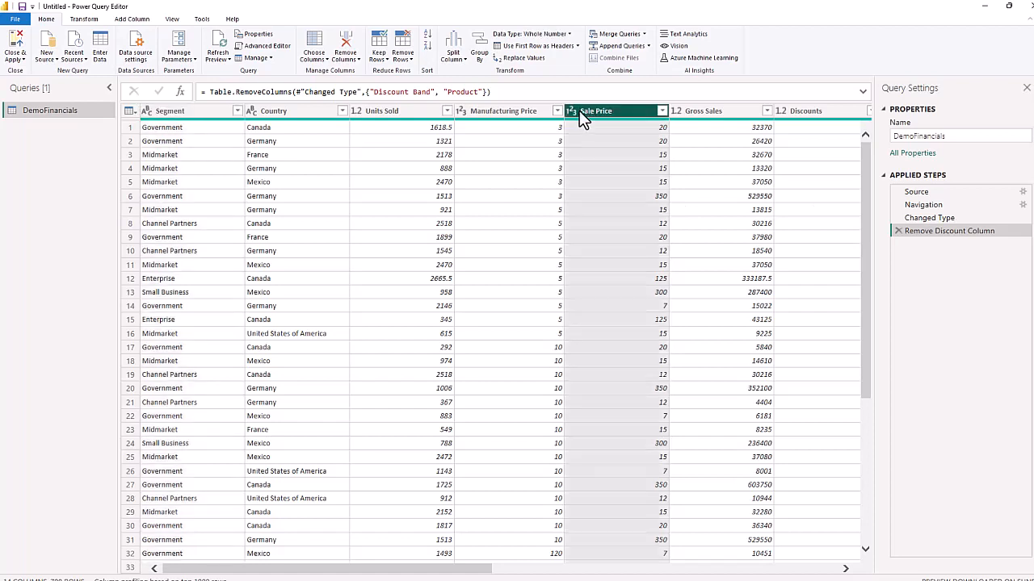
click(570, 110)
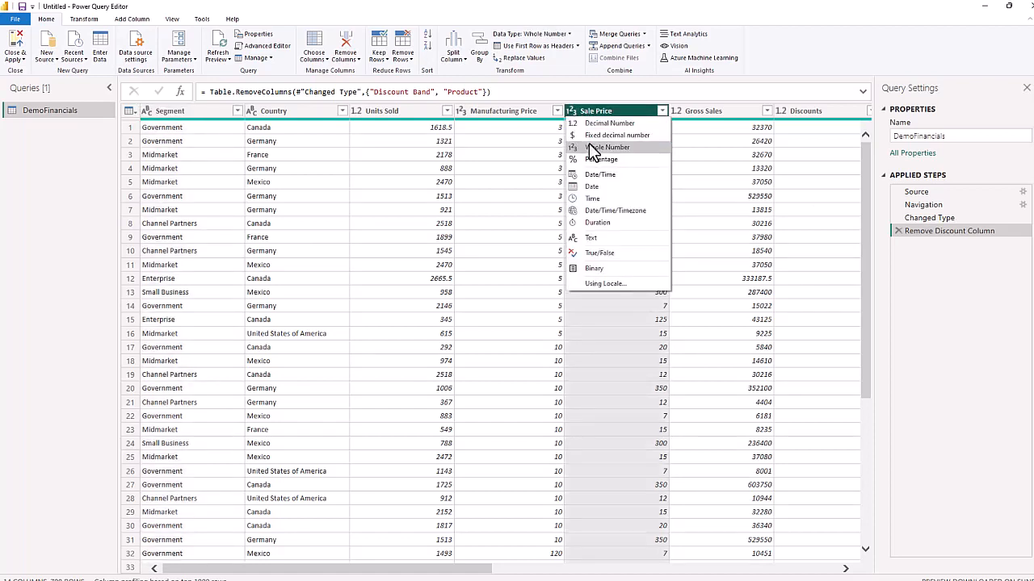
click(588, 145)
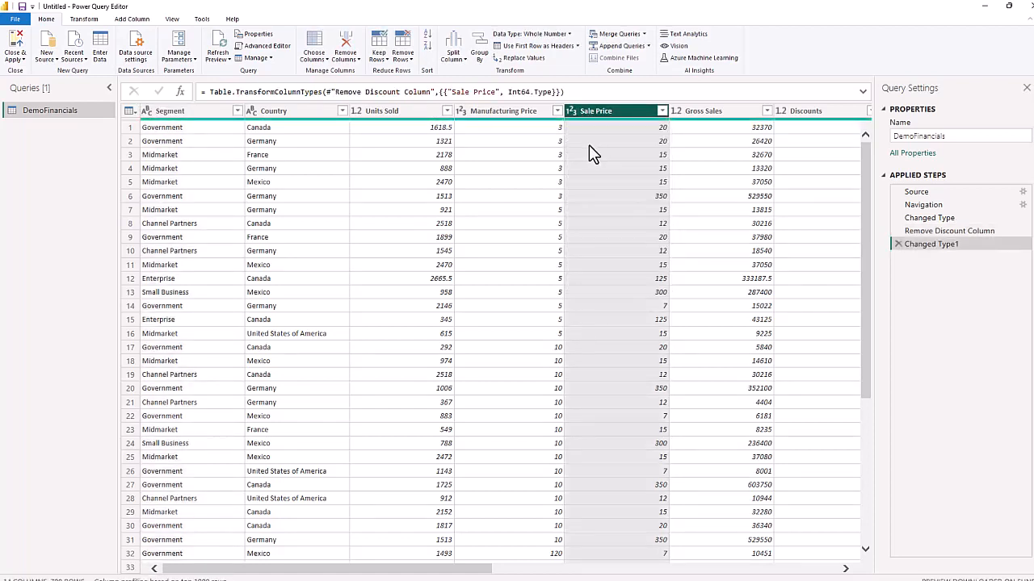
- Set the data type of the Gross Sales column to Fixed decimal number
click(701, 111)
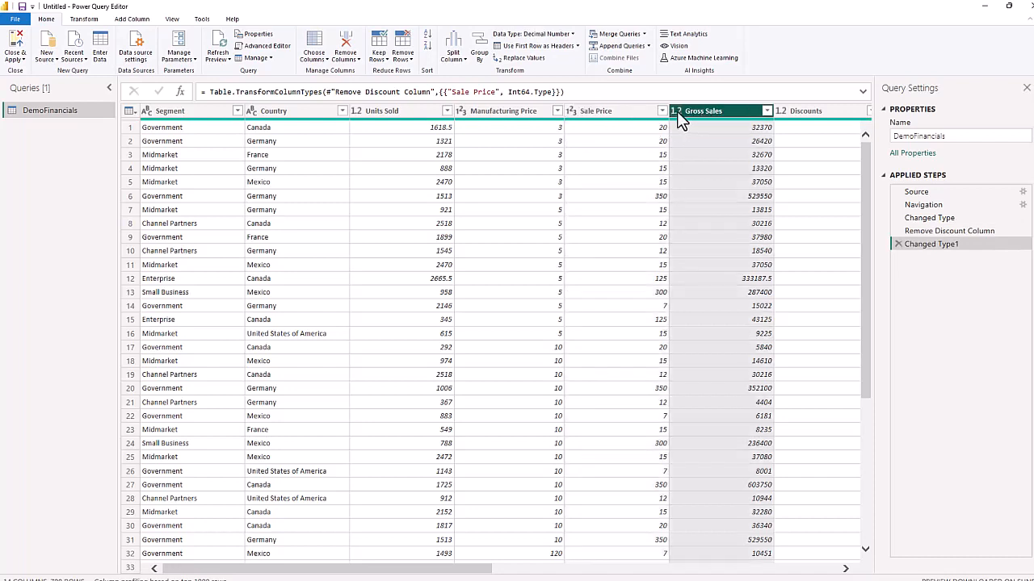
click(677, 111)
click(692, 132)
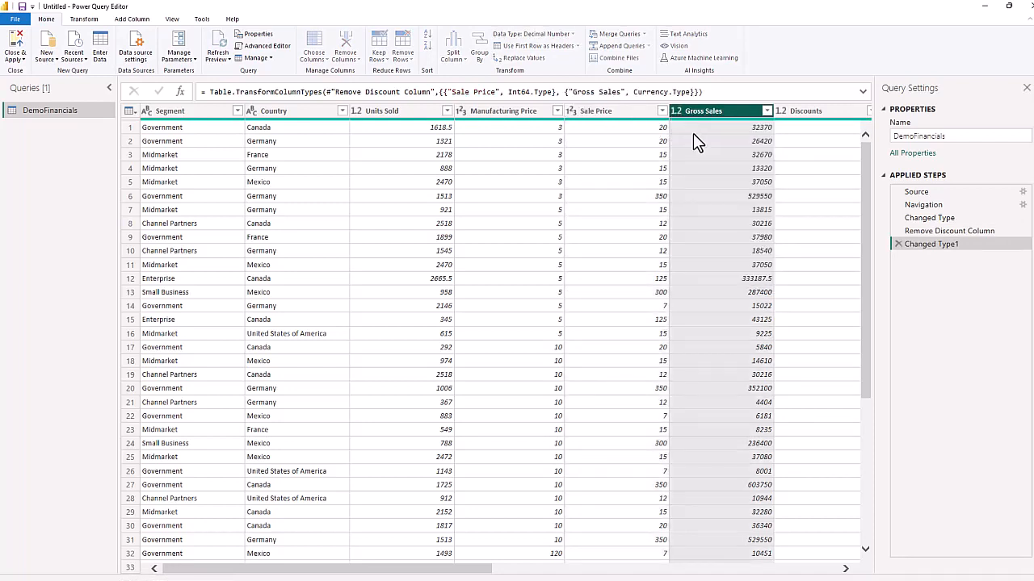
- Examine the DemoFinancials query's M code in the Advanced Editor and close it without editing the code
click(263, 47)
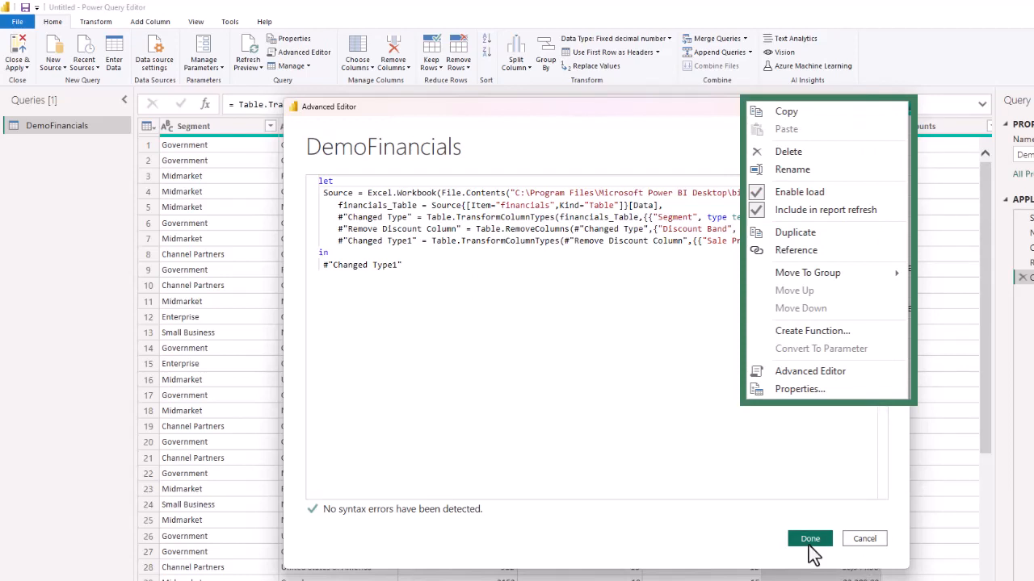
click(811, 537)
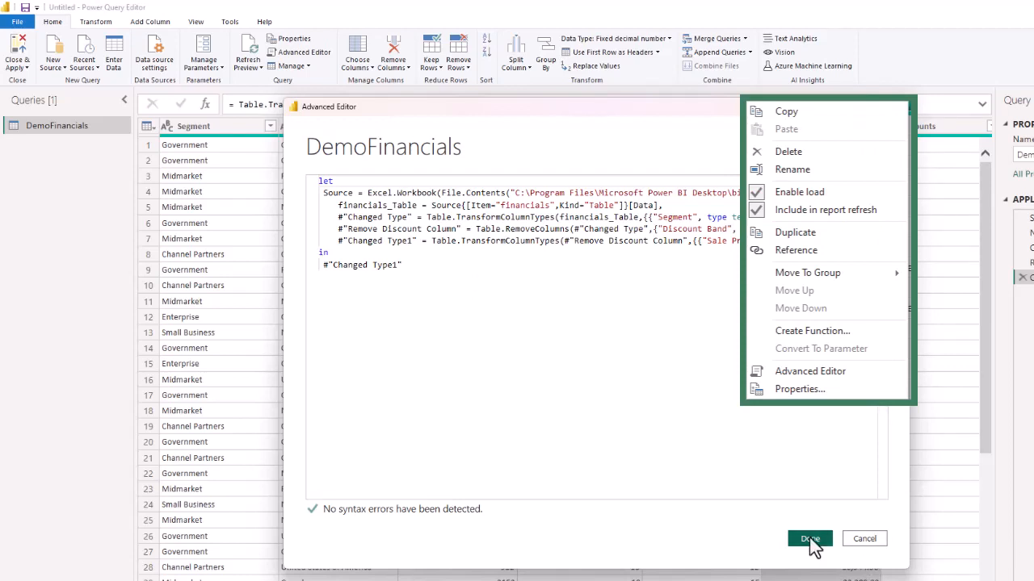
click(854, 537)
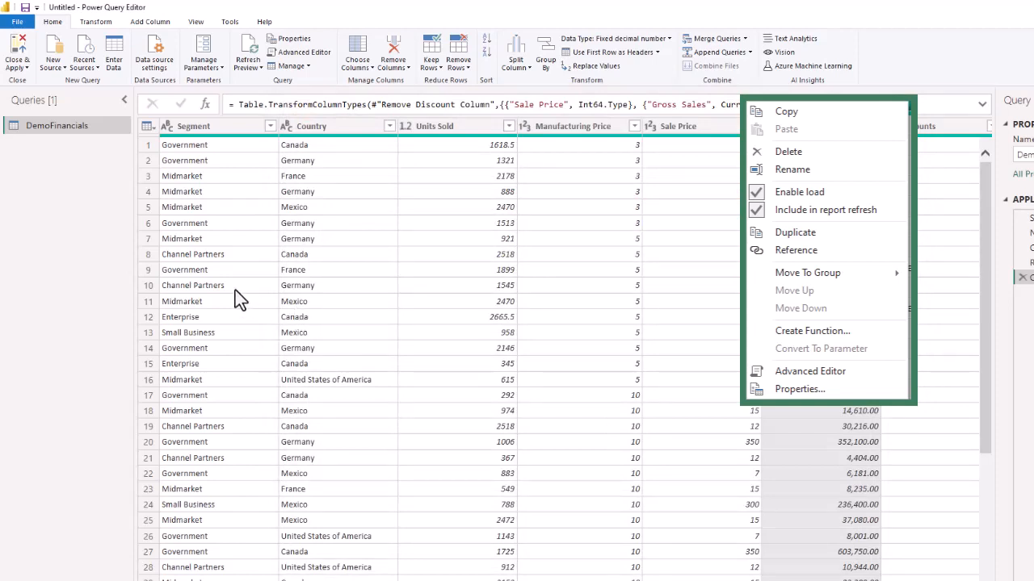
key(Escape)
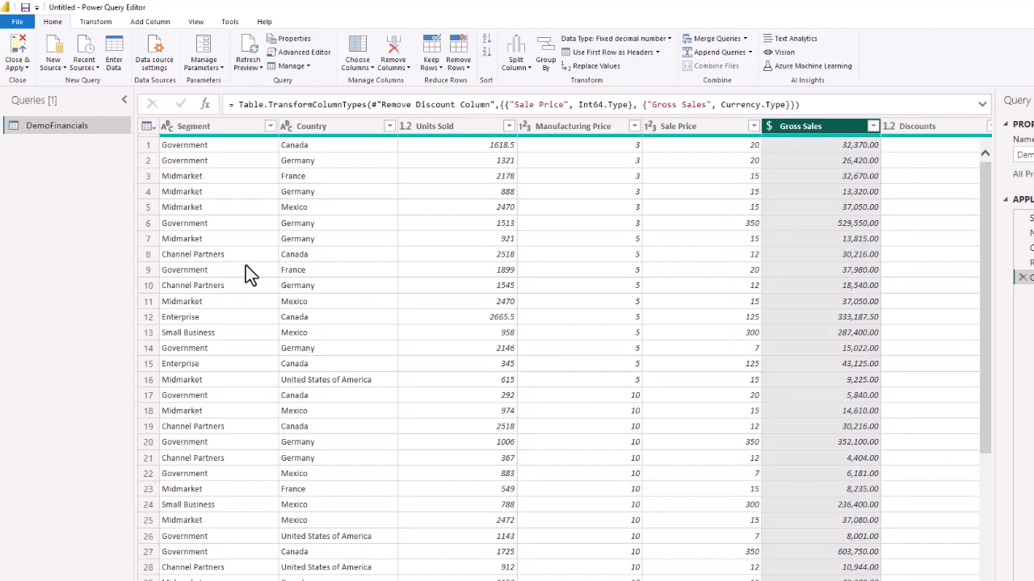